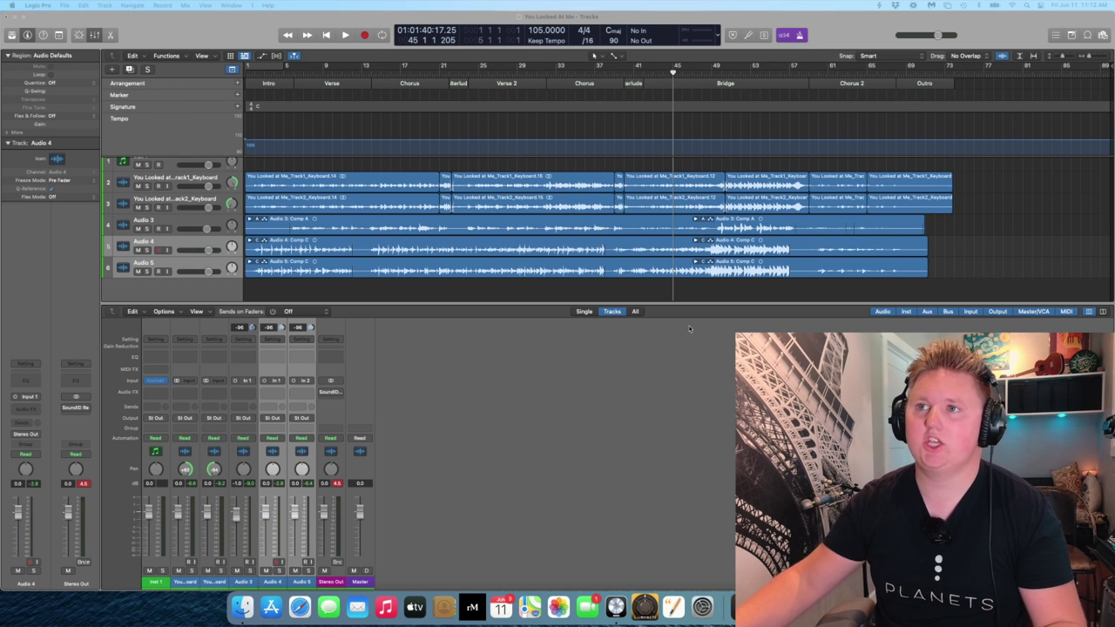
Step: Play the song from bar 1 and solo Audio 4 and Audio 5, narrowing the solo to Audio 4 only
click(248, 73)
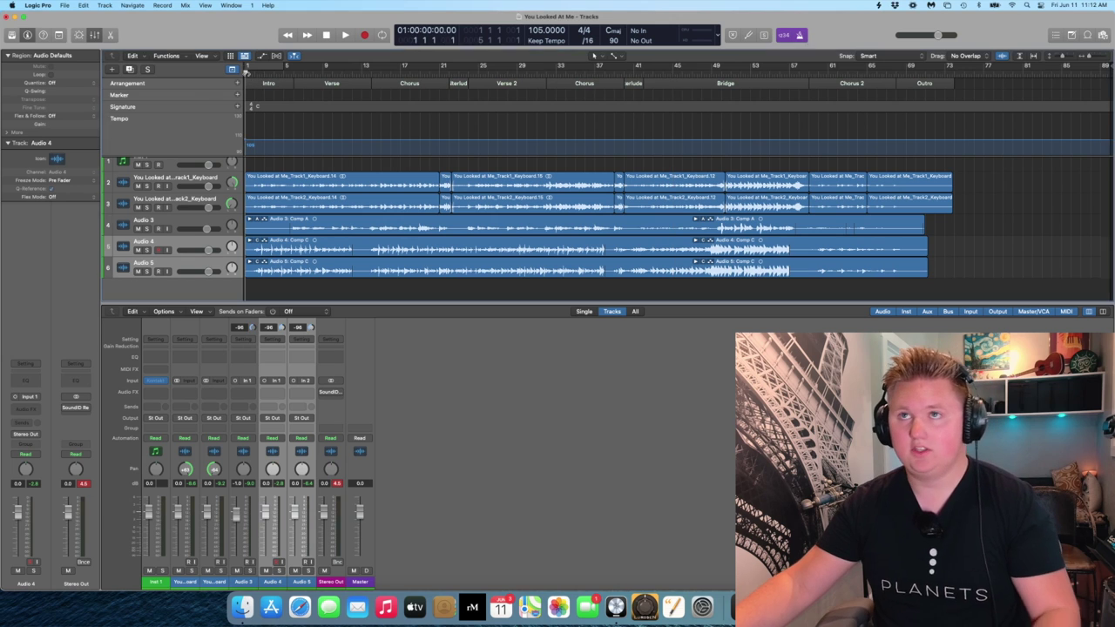
key(space)
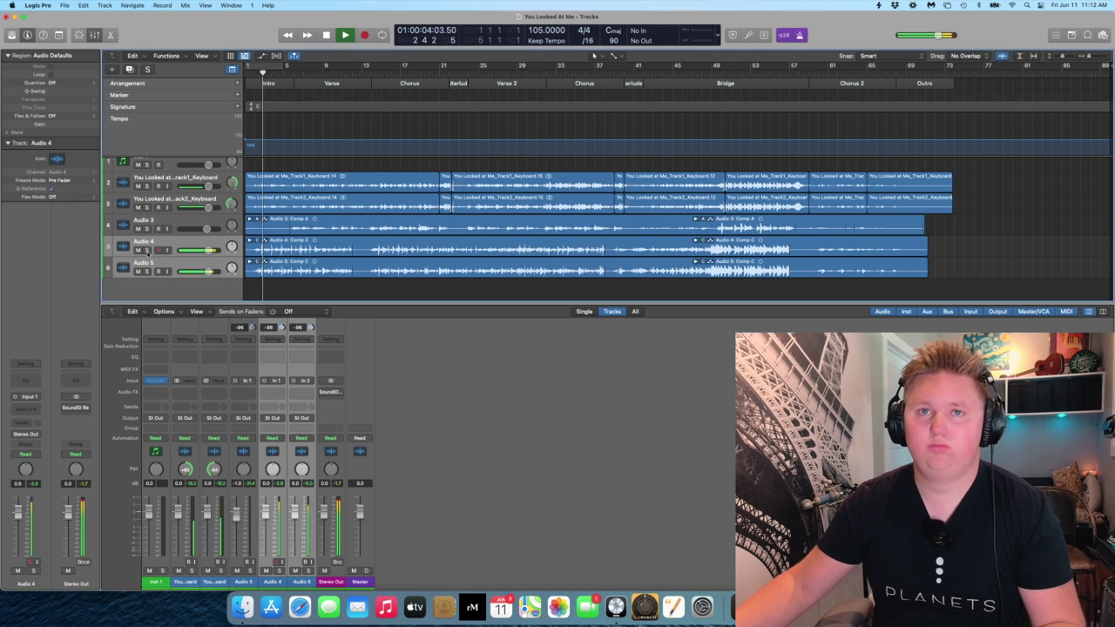
click(146, 250)
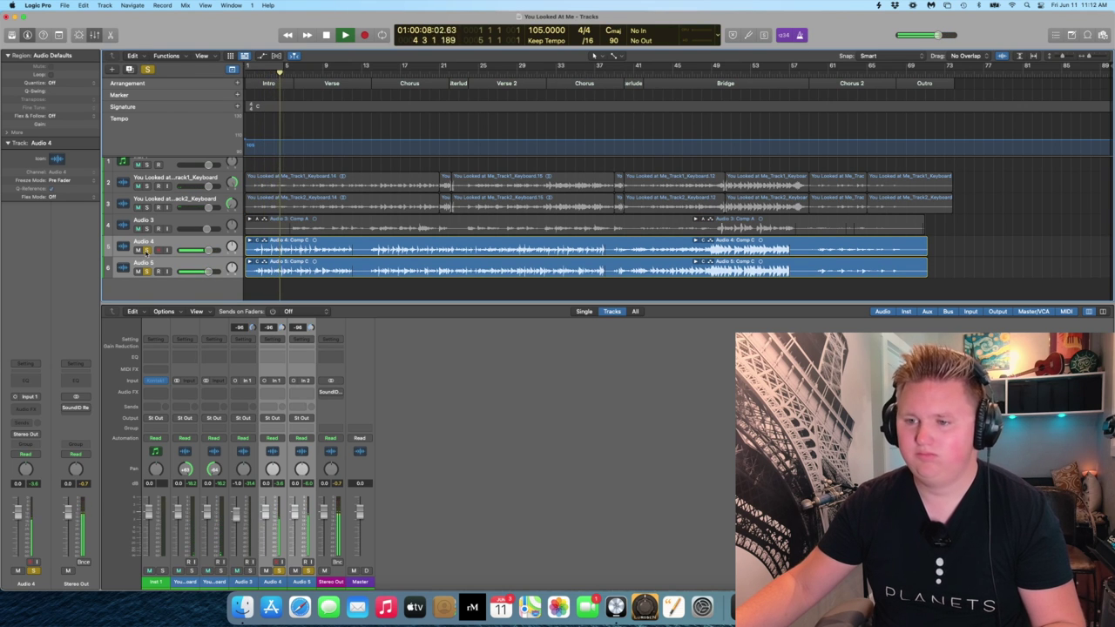
click(175, 242)
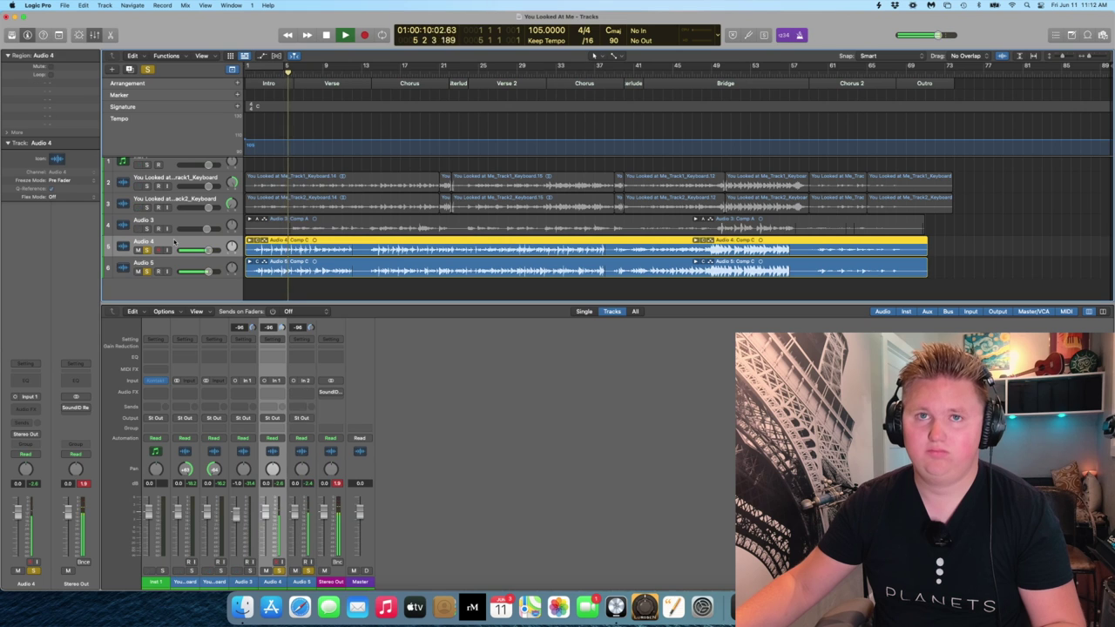
click(150, 271)
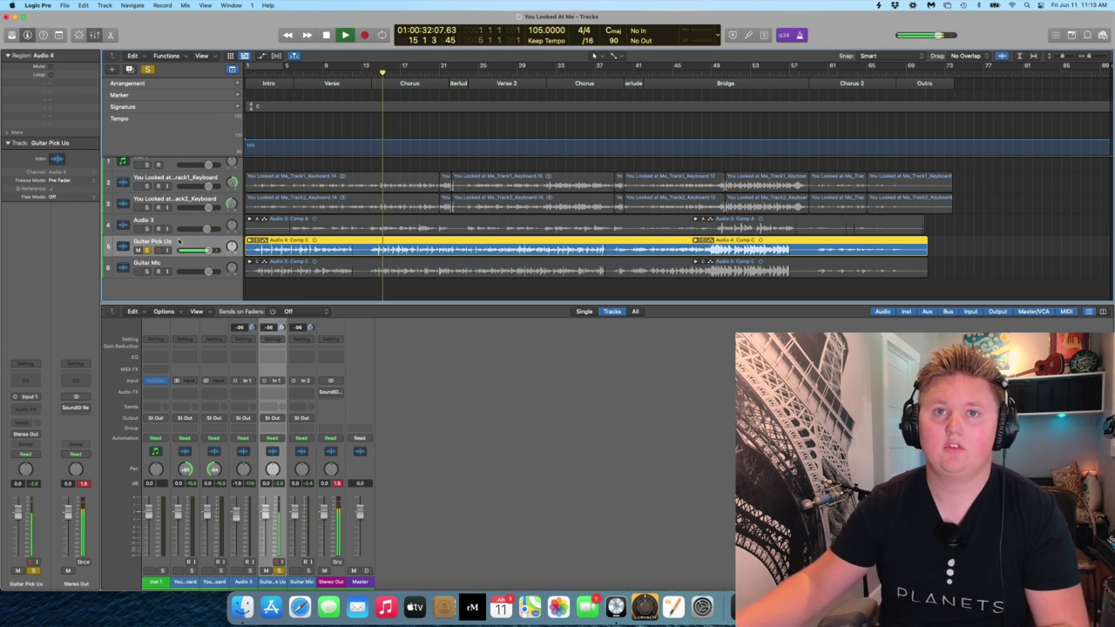
Step: Rename the Audio 3 track to Vocals and extend the track selection through Guitar Mic
double_click(144, 219)
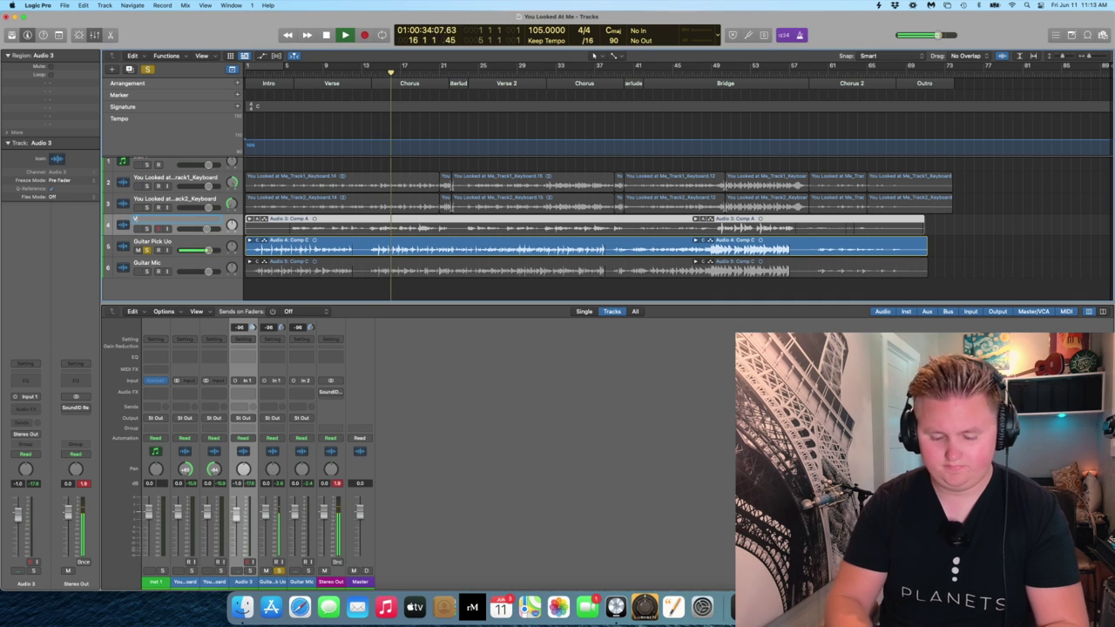
text(Vocals)
key(Return)
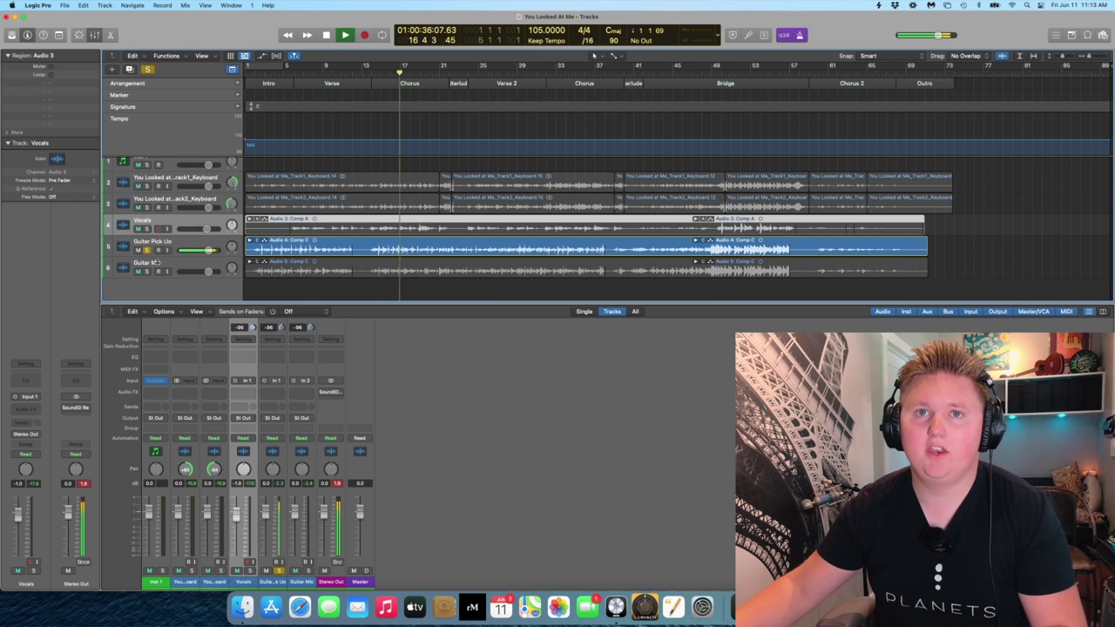
shift+click(191, 262)
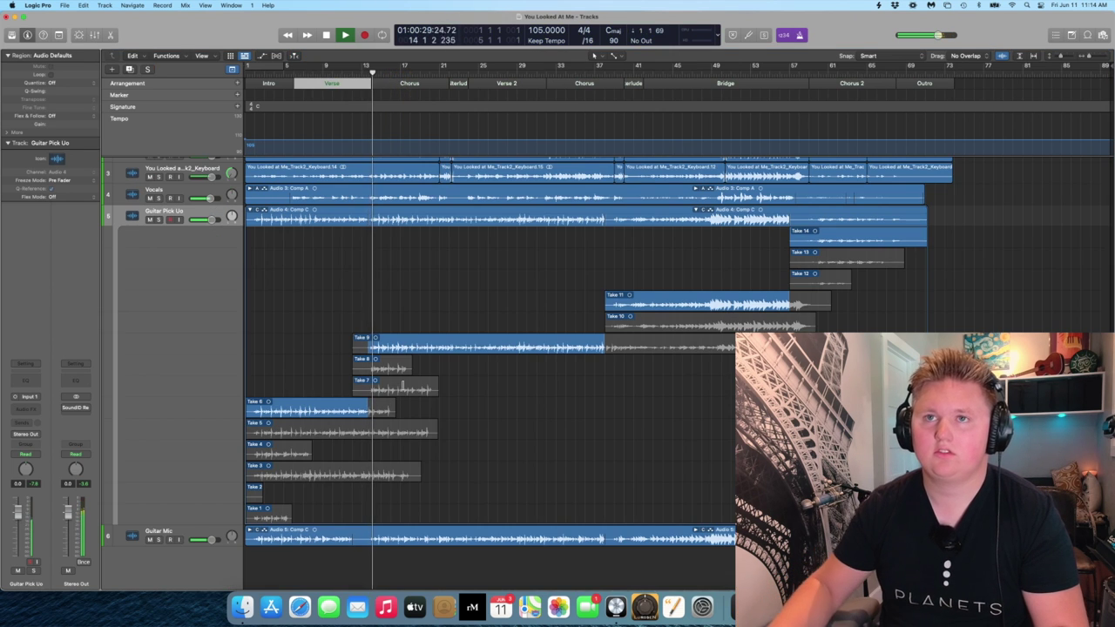
Step: Shift the comp boundary between Take 6 and Take 9 on the guitar pickup track to just before bar 14
key(super+Right)
key(super+Right)
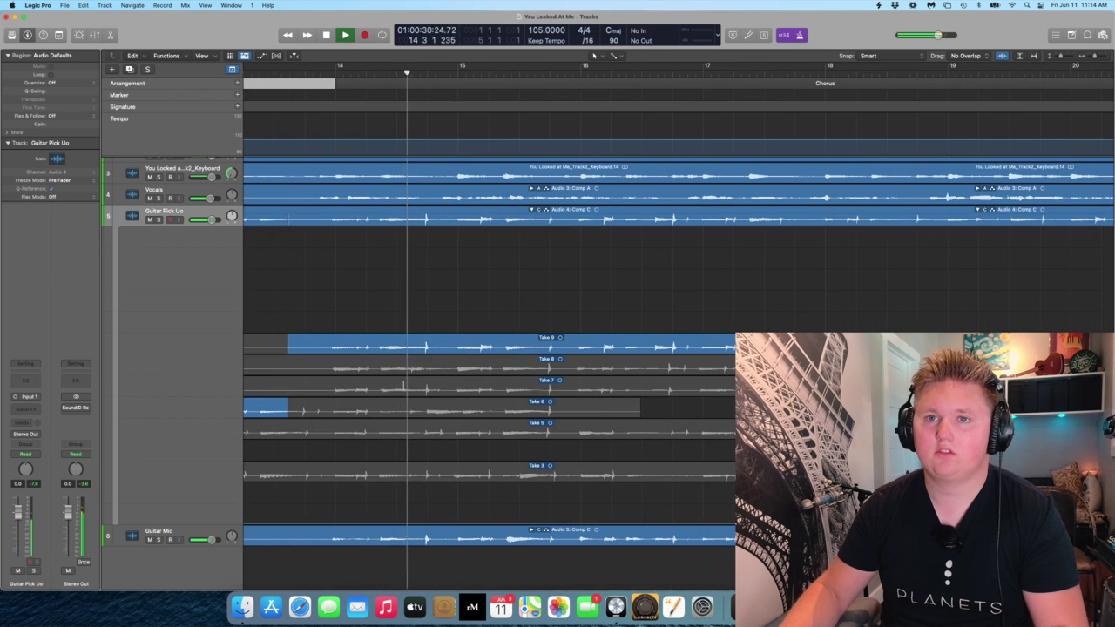
key(super+Left)
key(super+Left)
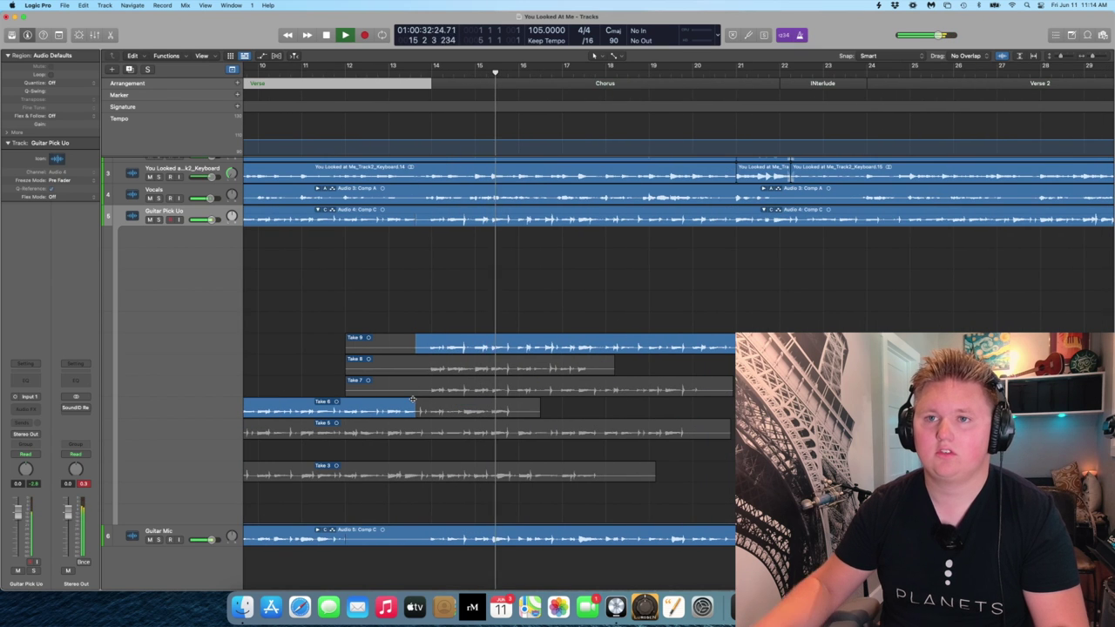
drag(413, 400, 428, 418)
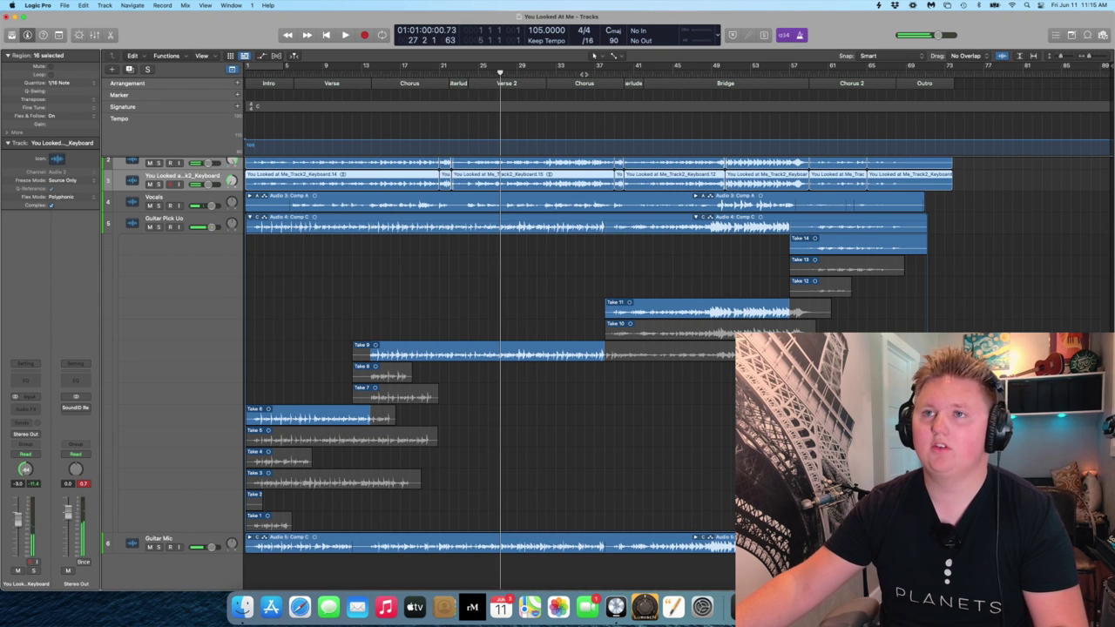
Step: Play from about bar 35 and extend Take 9 on the guitar pickup track to just before bar 39, trimming Take 11
click(583, 74)
key(space)
key(super+Right)
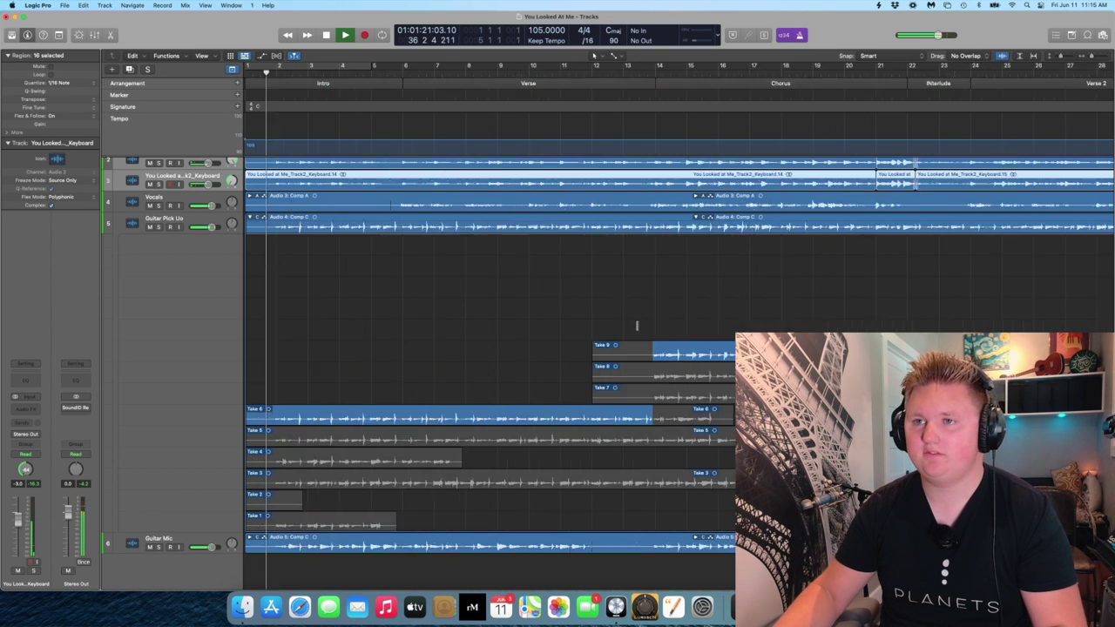
key(super+Right)
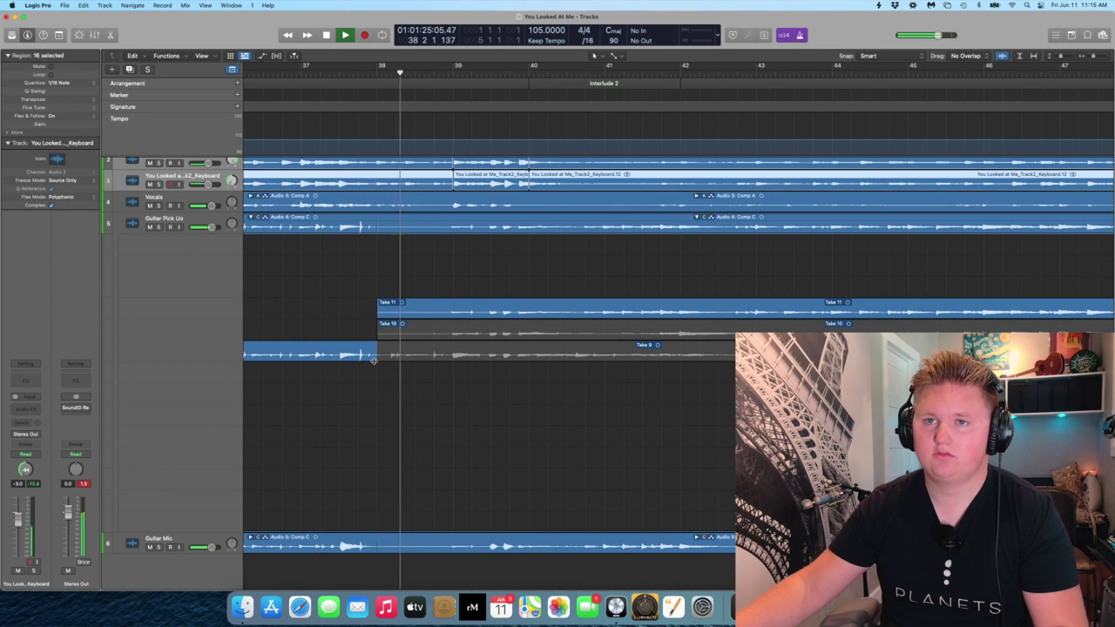
drag(373, 359, 448, 368)
scroll(446, 360, up, 1)
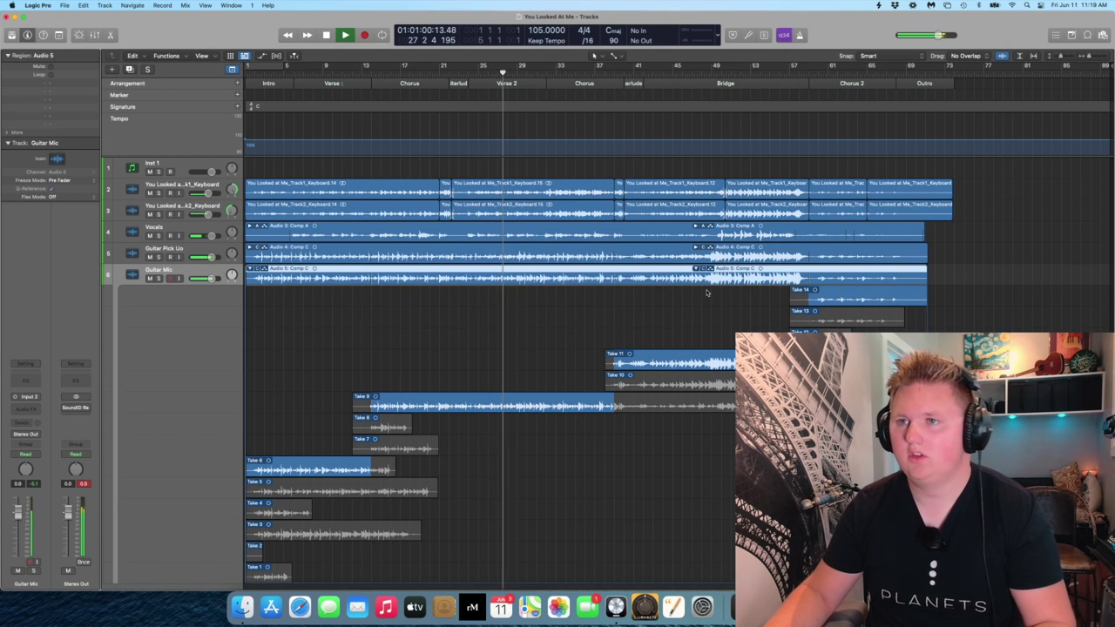
Step: Stop playback, collapse the Guitar Mic track's take folder and deselect its regions
key(space)
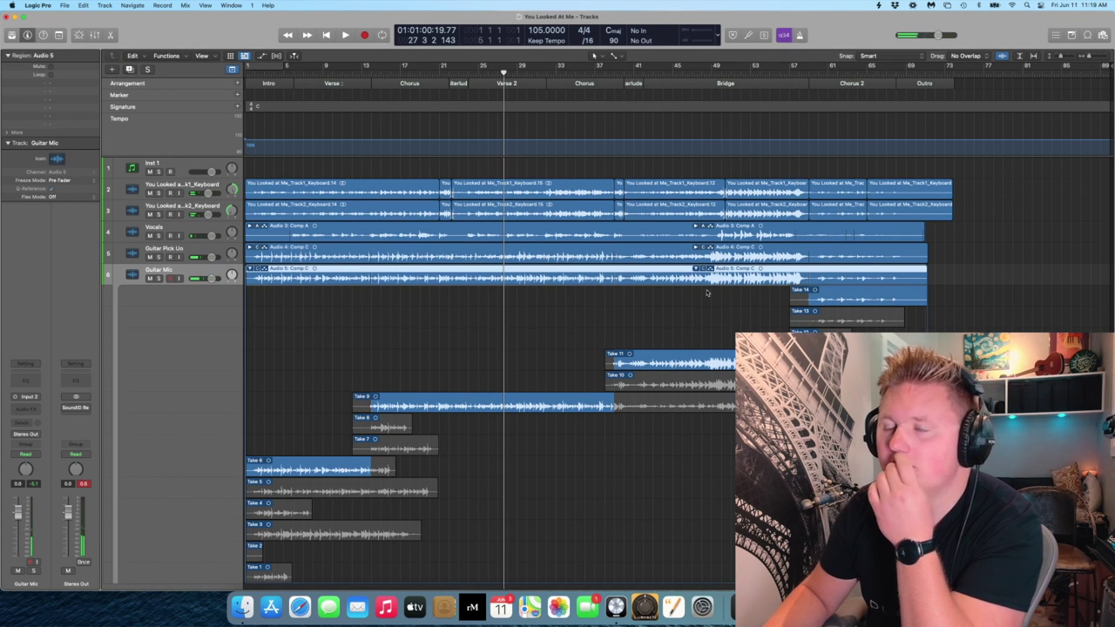
click(694, 269)
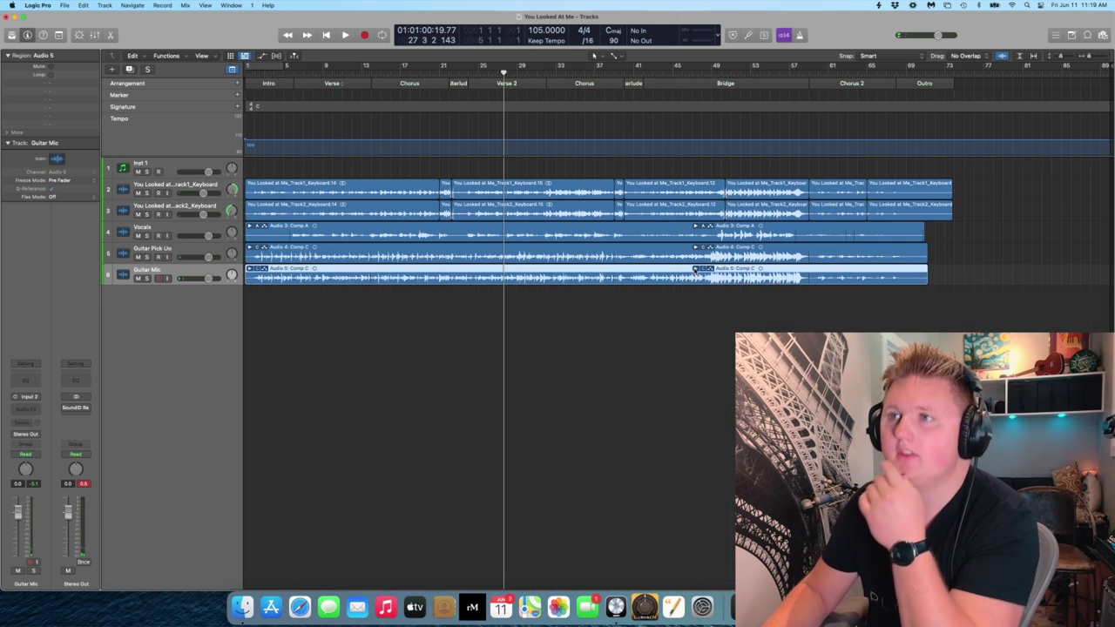
click(646, 335)
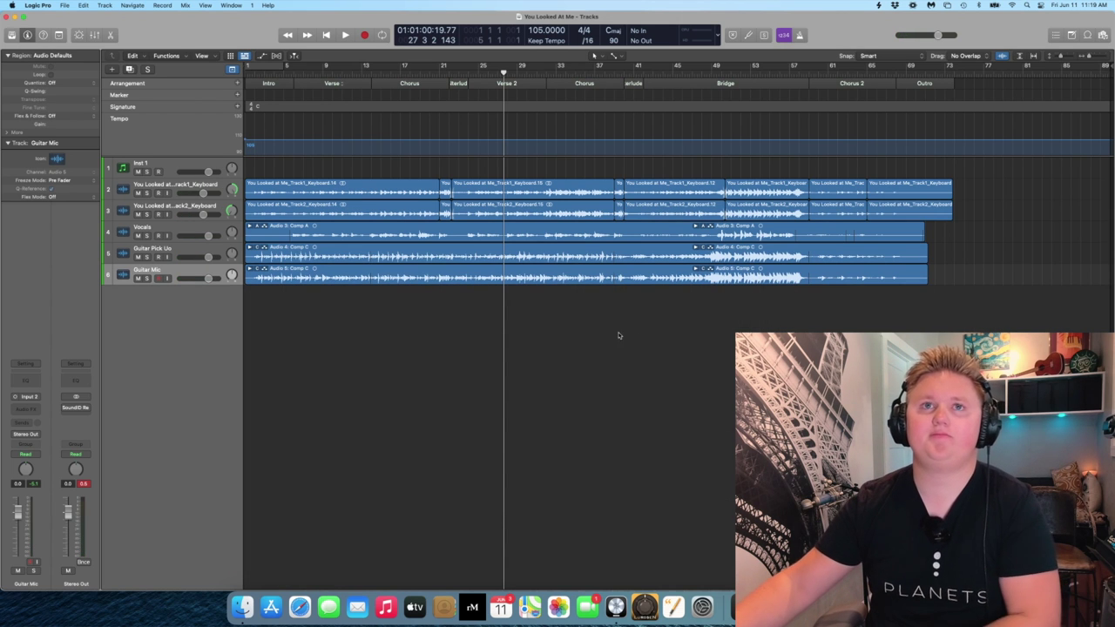
Step: Open the recent project Windows Real and show the beginning of its arrangement
click(65, 5)
mouse_move(90, 46)
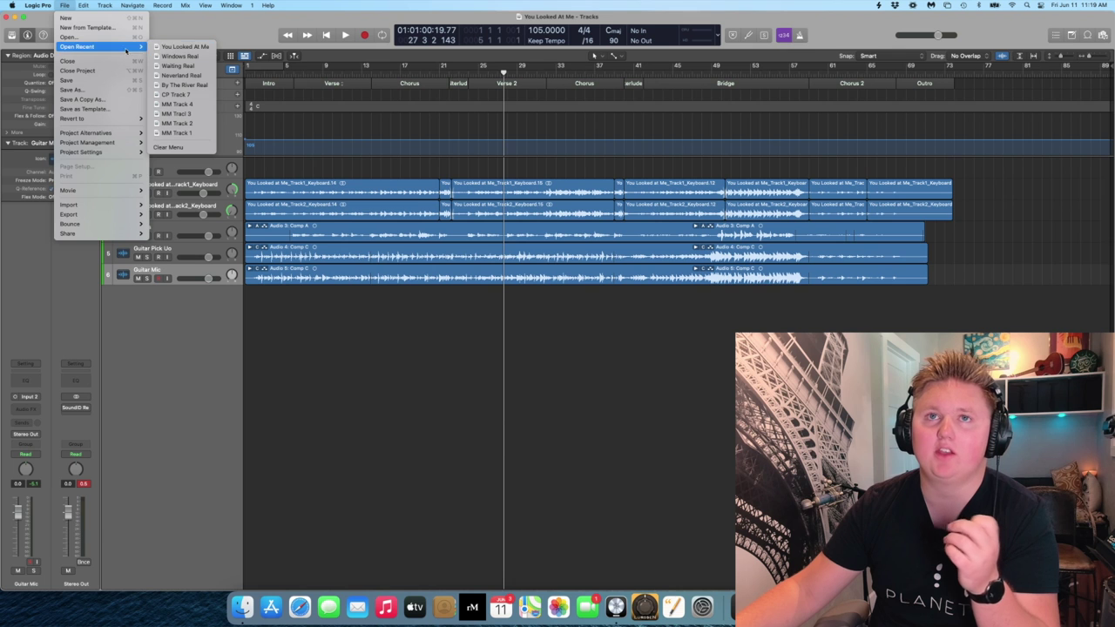
click(169, 56)
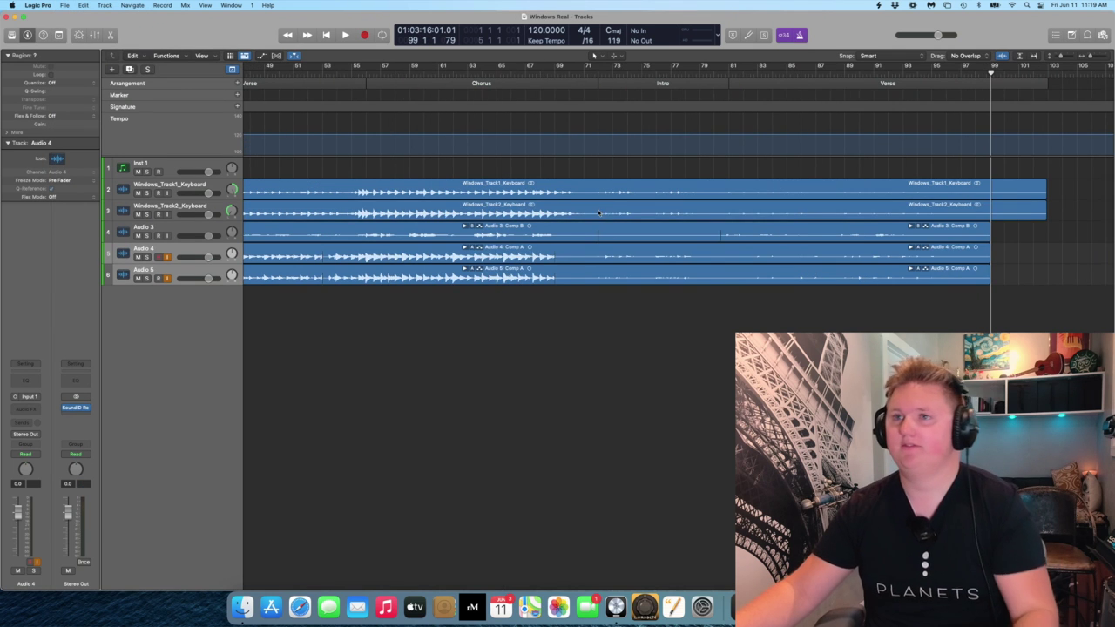
scroll(598, 213, left, 15)
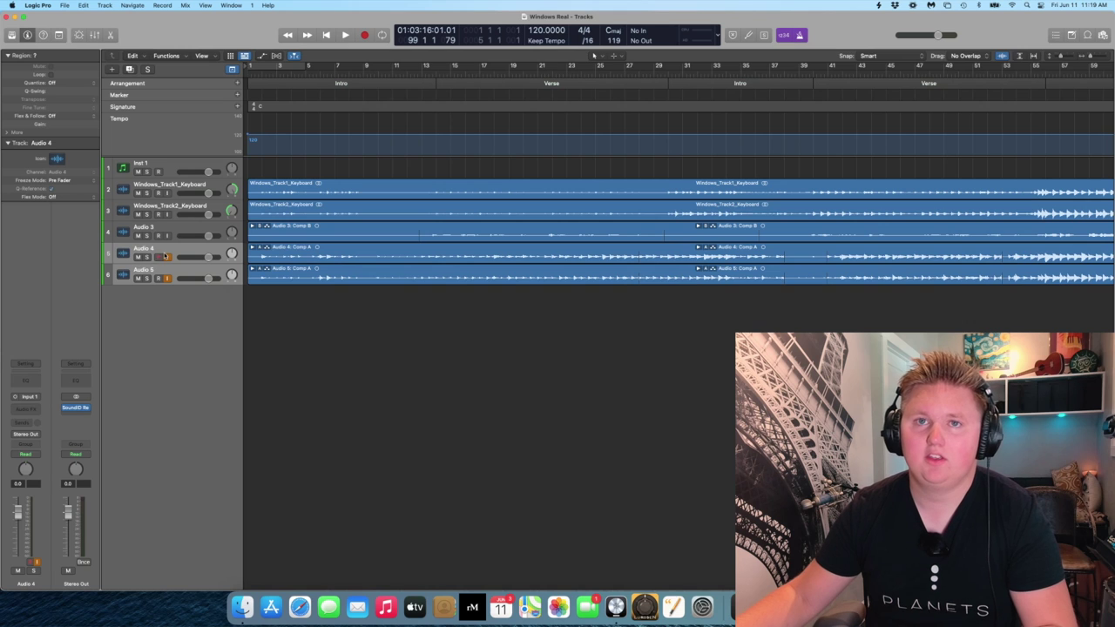
Step: Turn off input monitoring on the two guitar tracks and raise the Audio 3 track's volume slightly
click(166, 256)
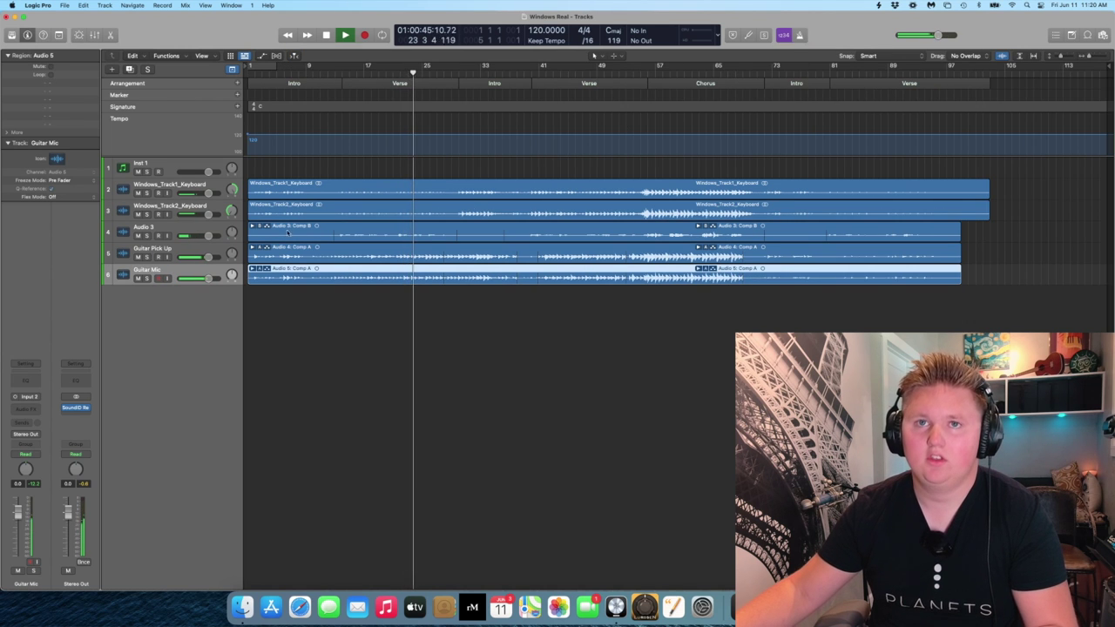
drag(207, 236, 215, 235)
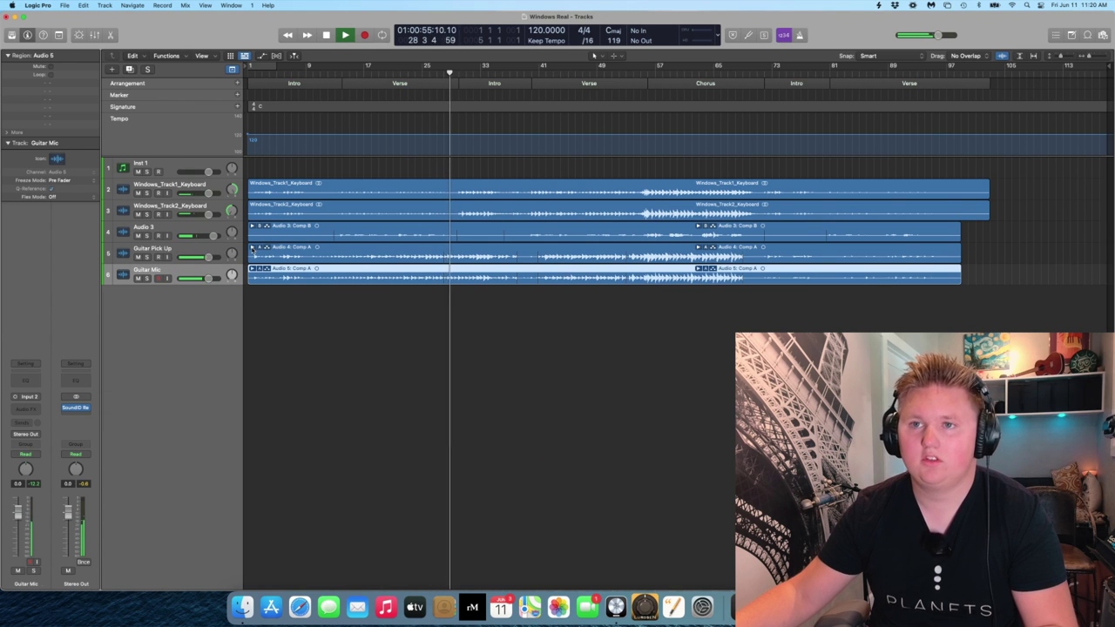
Step: Expand the Guitar Pick Up takes and extend Take 6 on both guitar tracks to shortly after bar 71
click(254, 248)
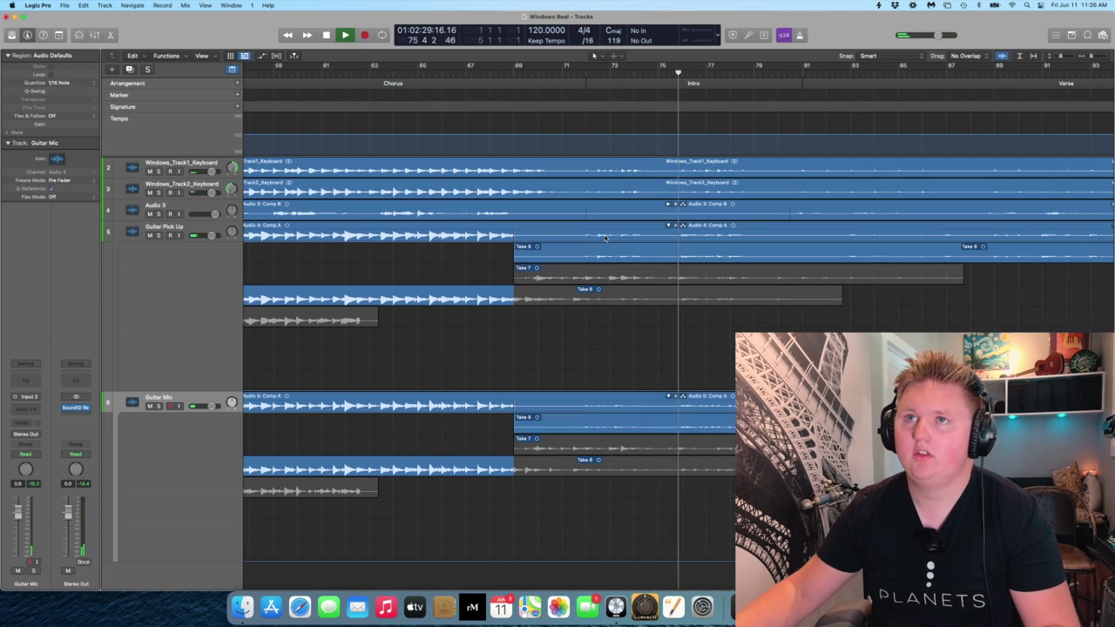
click(477, 65)
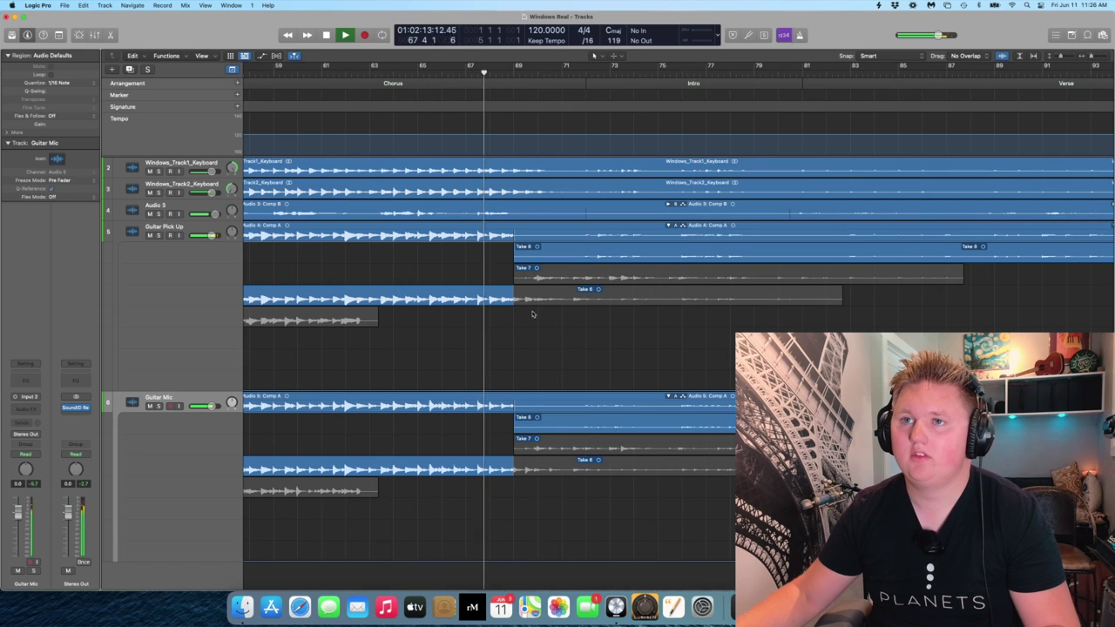
drag(520, 295, 572, 296)
drag(526, 469, 571, 473)
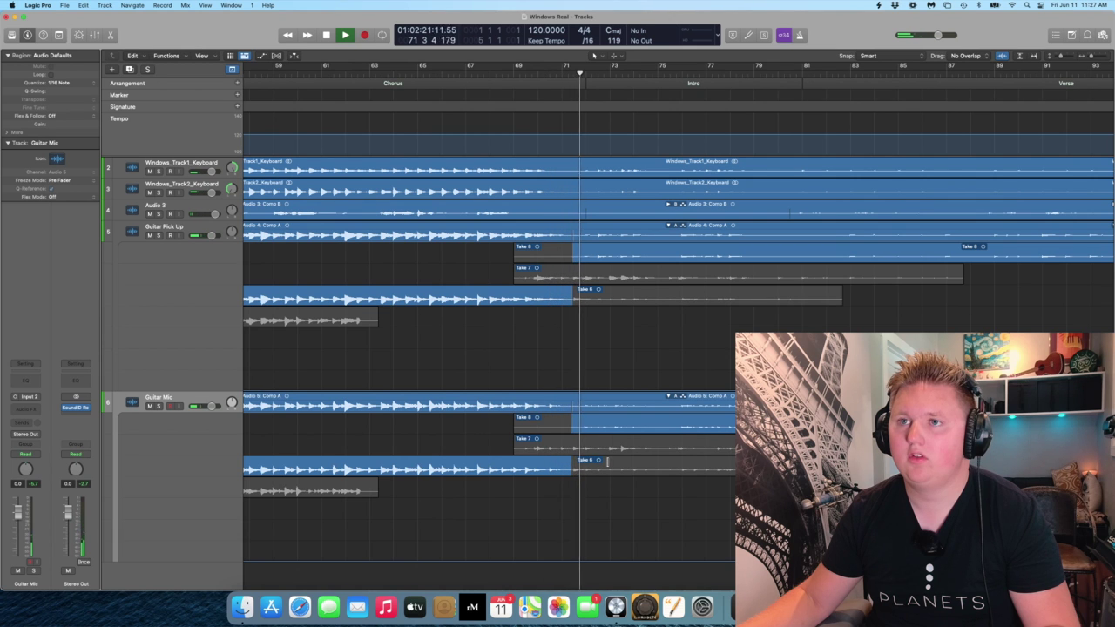
Step: Extend Take 6 further towards bar 72 on the Guitar Mic and Guitar Pick Up tracks
scroll(596, 449, up, 10)
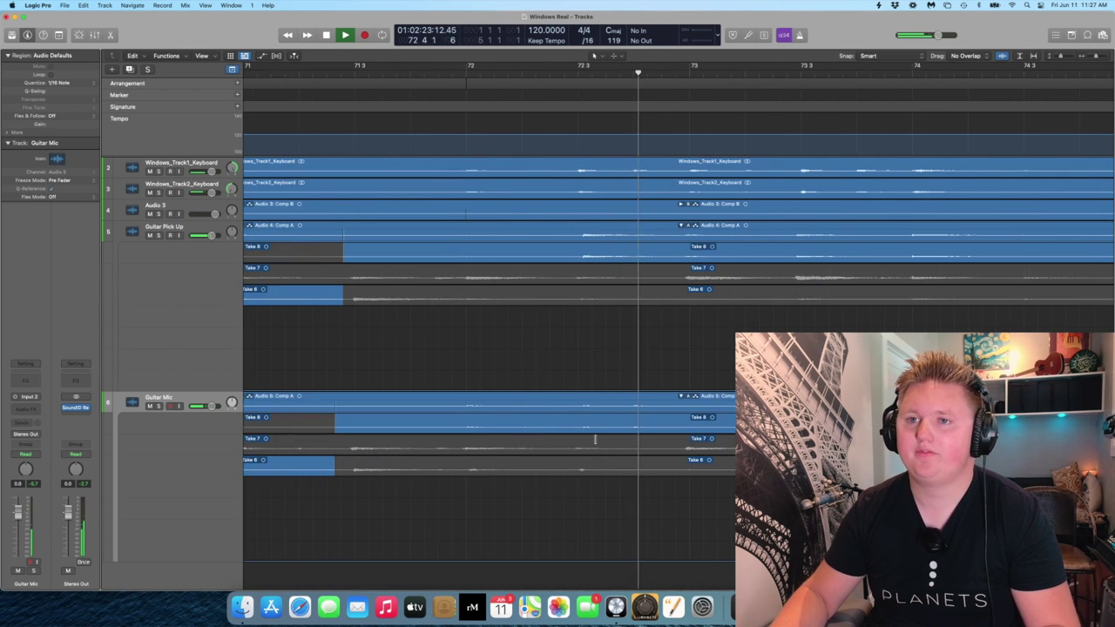
scroll(596, 440, down, 3)
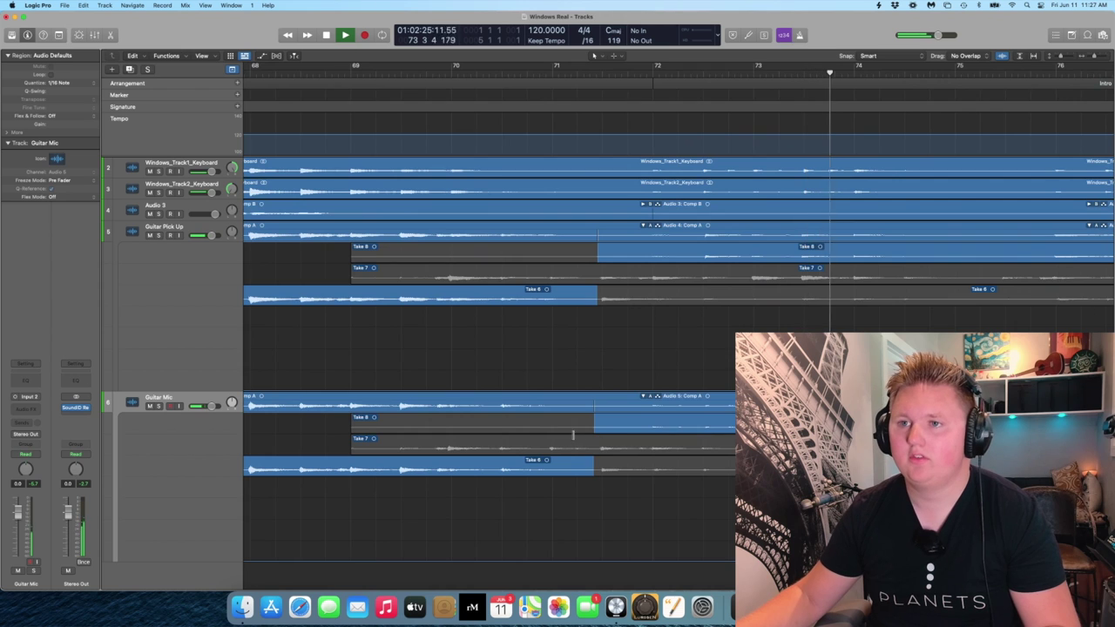
drag(593, 469, 649, 479)
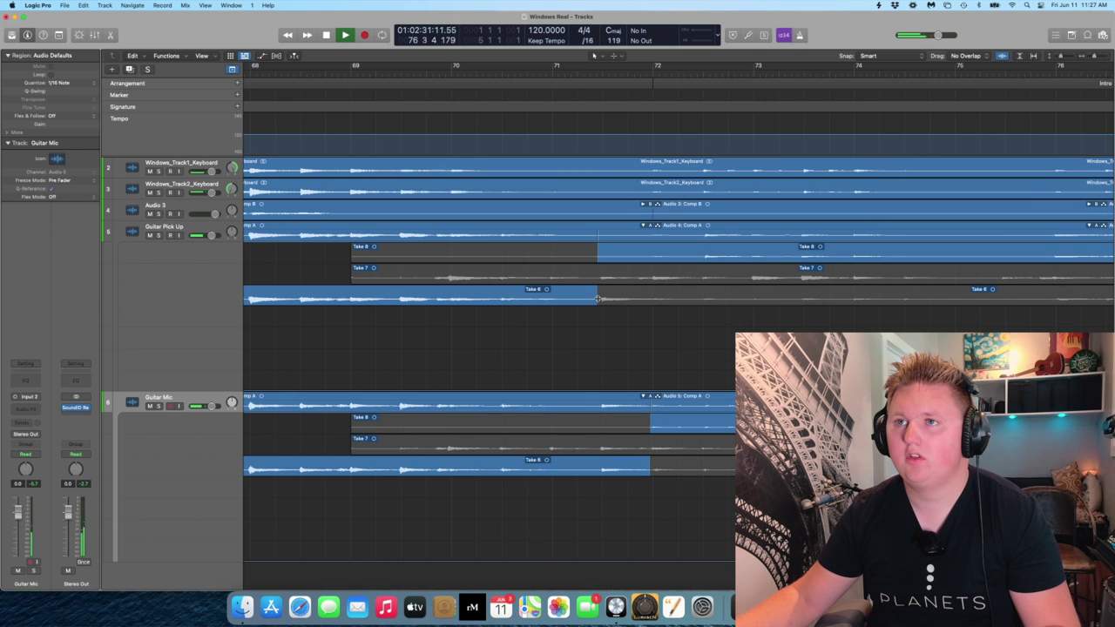
drag(598, 299, 628, 308)
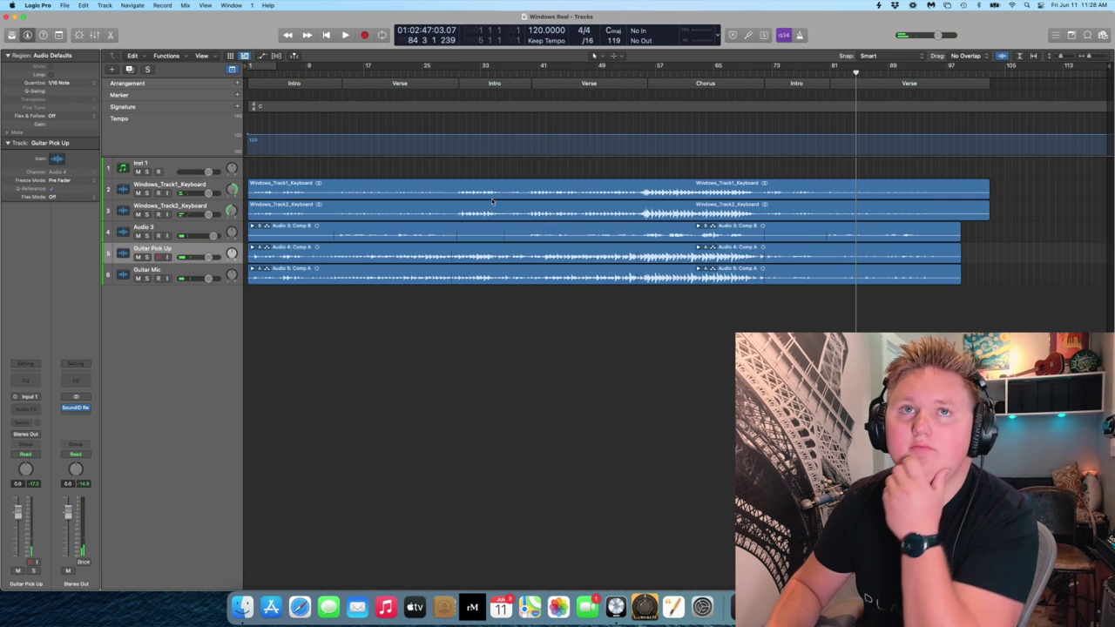
Step: Open the recent project Waiting Real in place of Windows Real
click(66, 5)
mouse_move(73, 47)
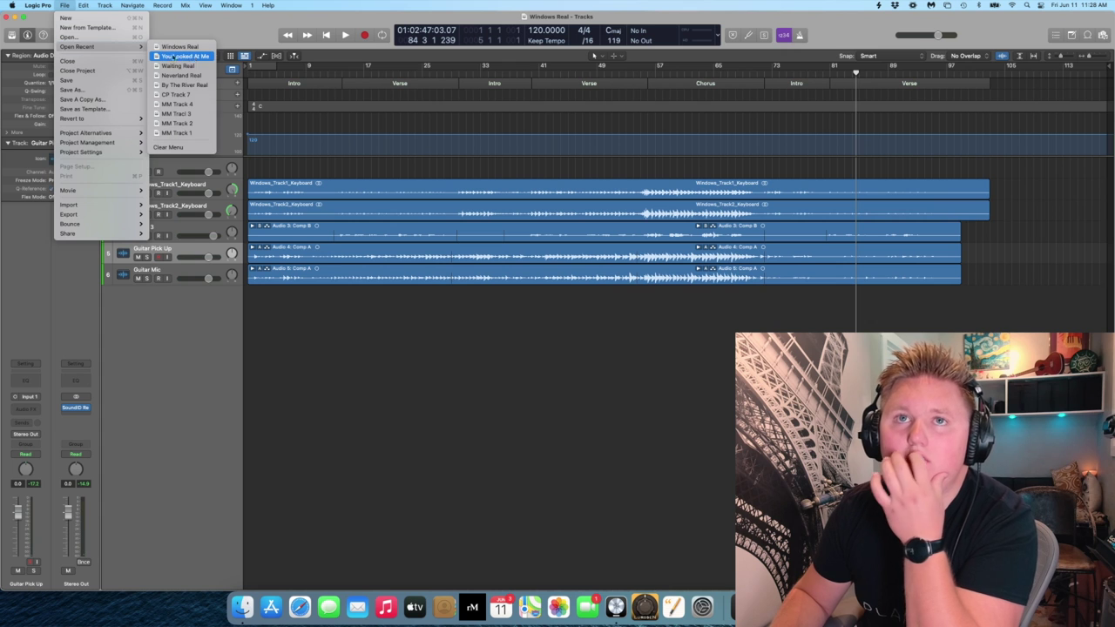
click(206, 67)
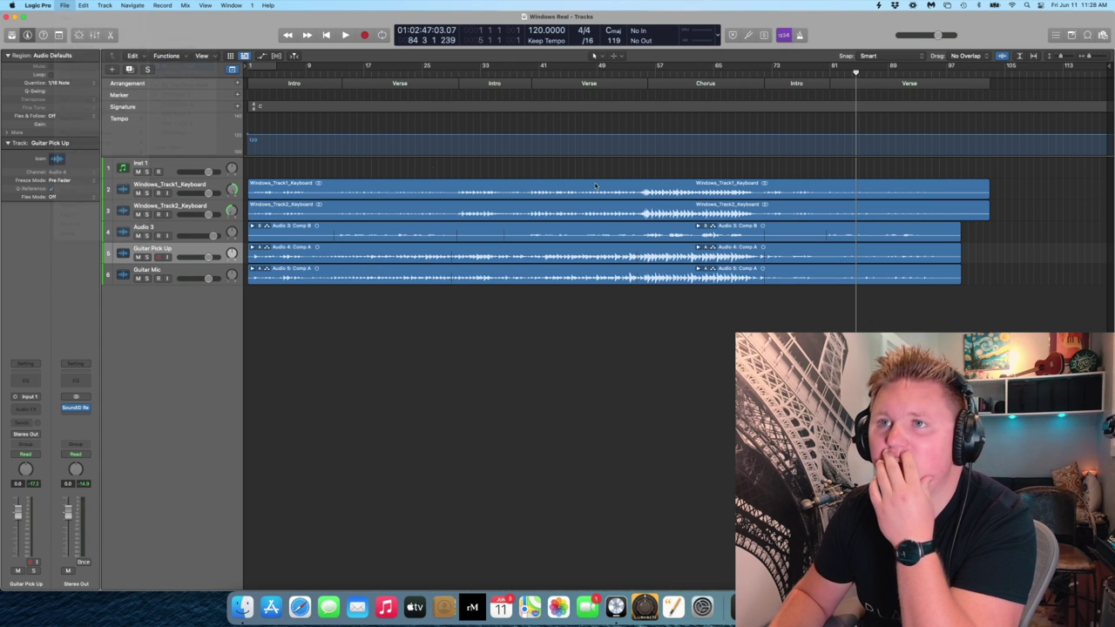
key(Return)
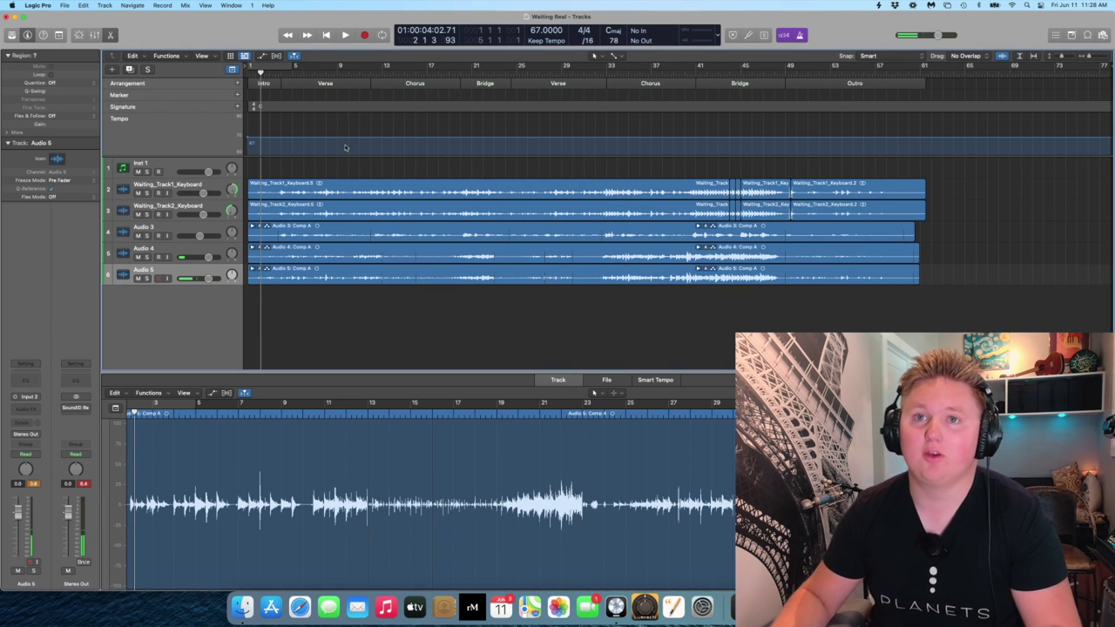
Step: Play the Waiting Real song from near its start to review the guitar tracks
click(253, 66)
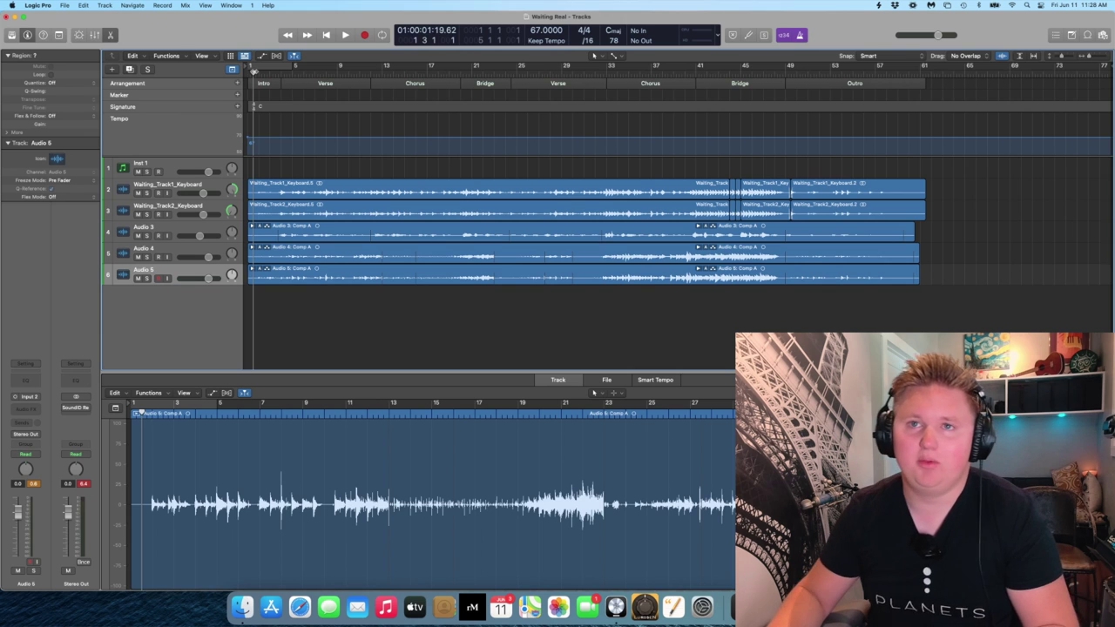
key(space)
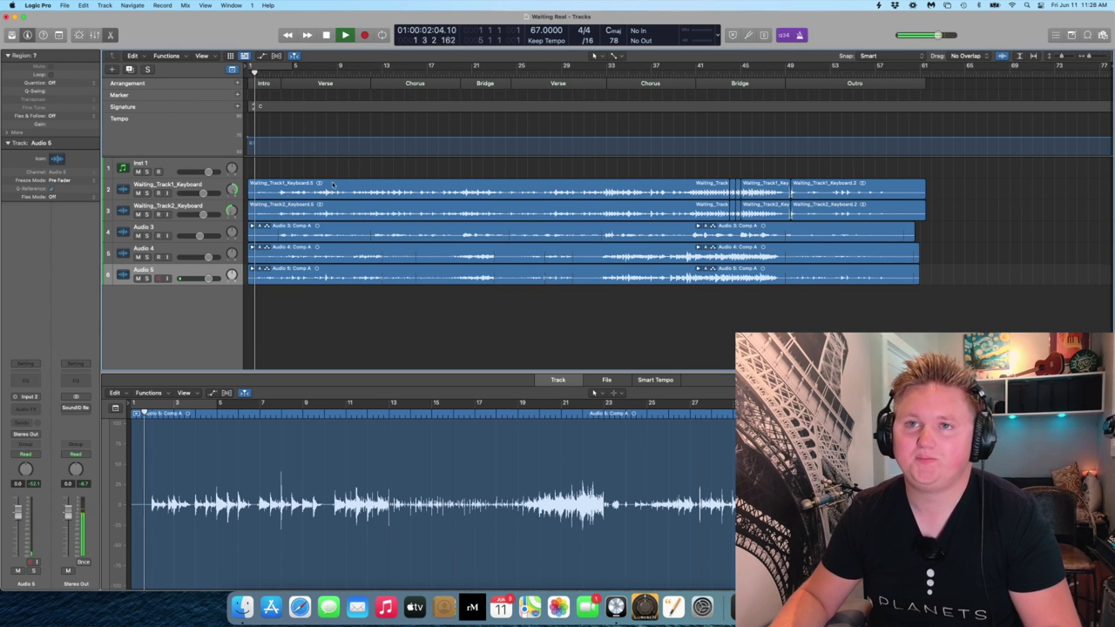
key(super+Right)
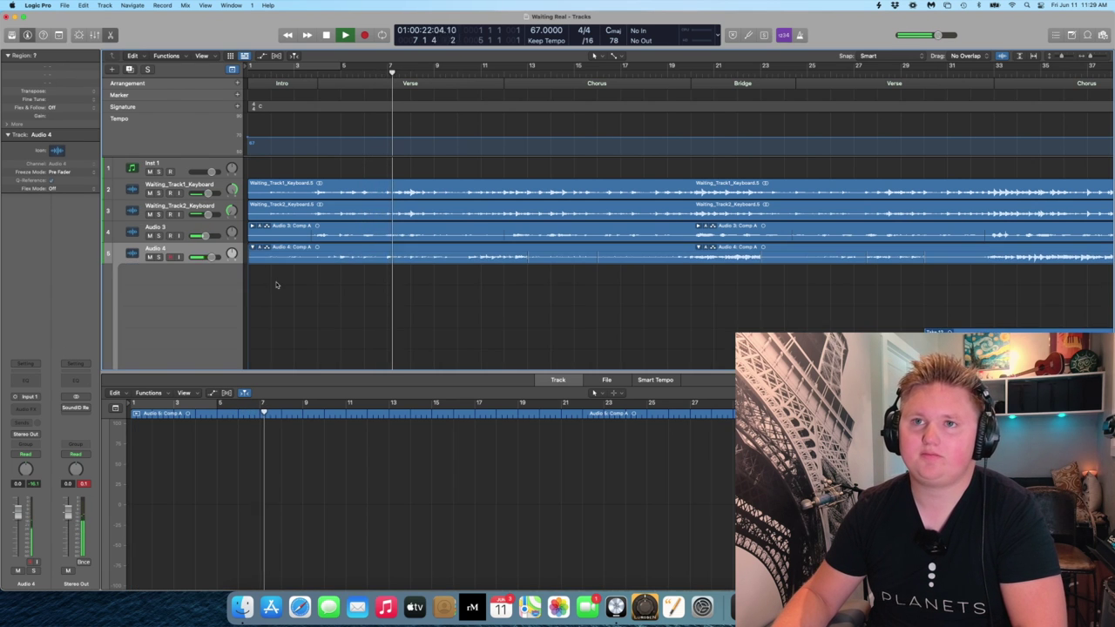
Step: Expand the Audio 4 and Audio 5 takes and extend Take 9 on Audio 5 to about bar 32.5, matching the Audio 4 comp
click(252, 249)
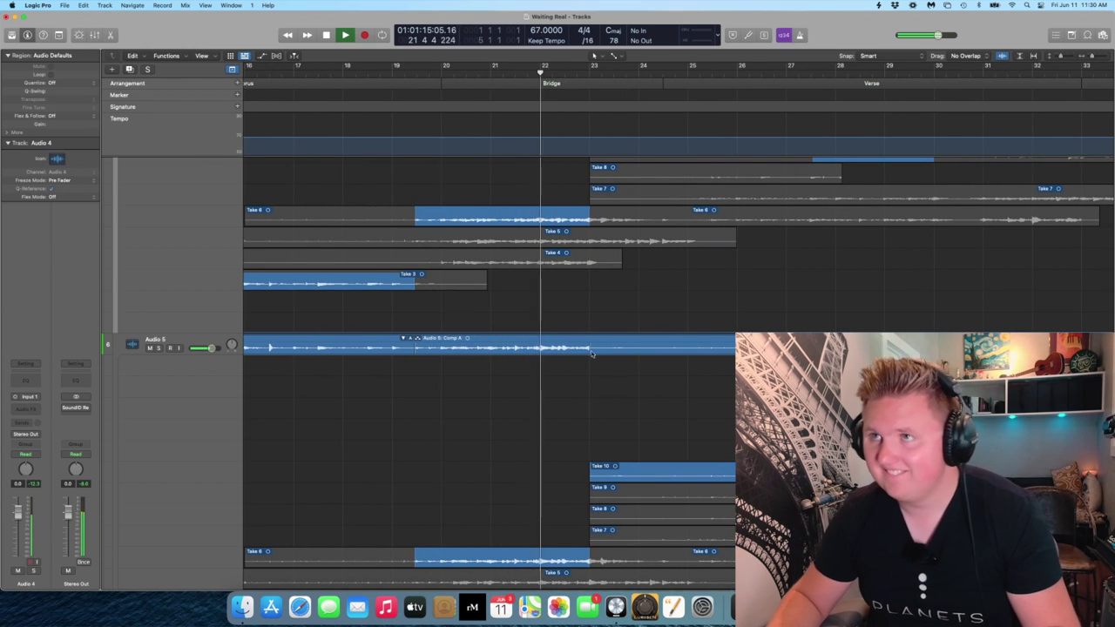
scroll(479, 288, up, 2)
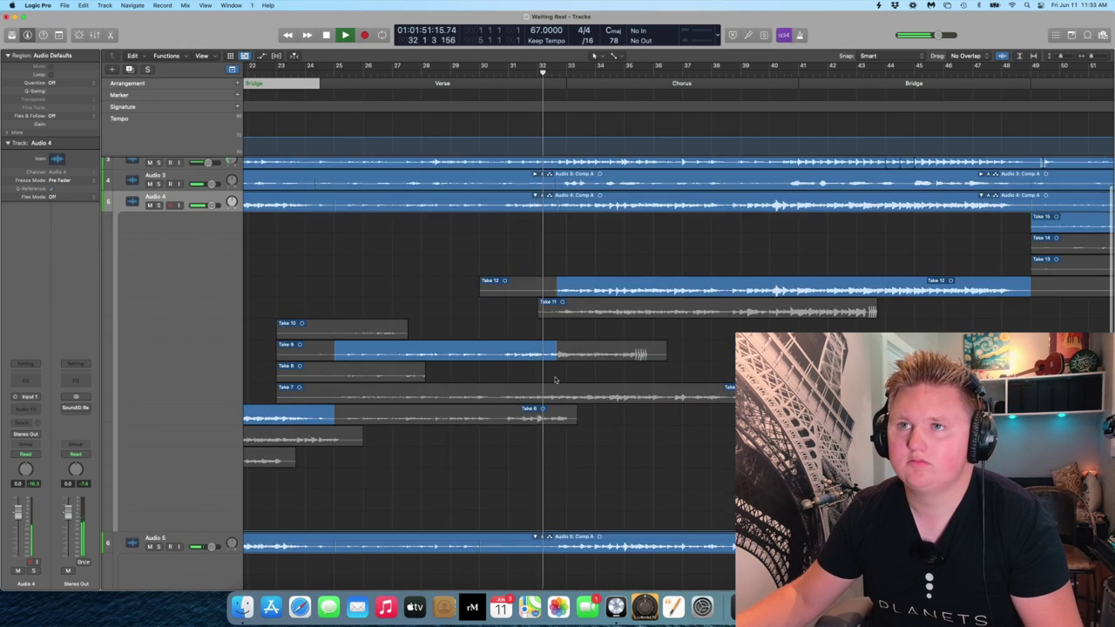
scroll(555, 378, down, 3)
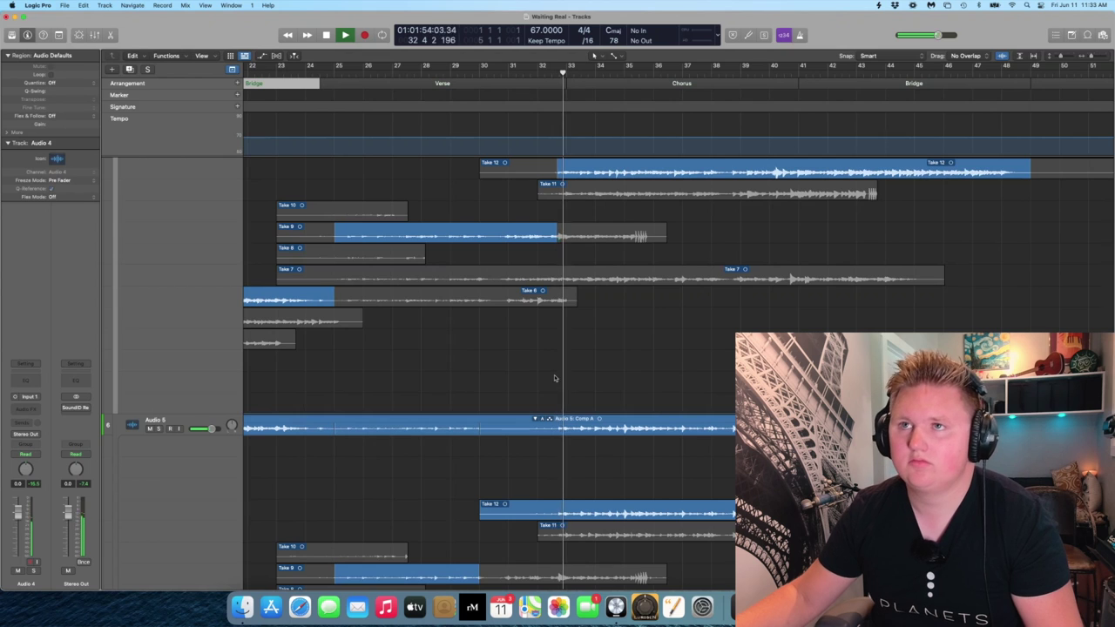
scroll(556, 375, down, 5)
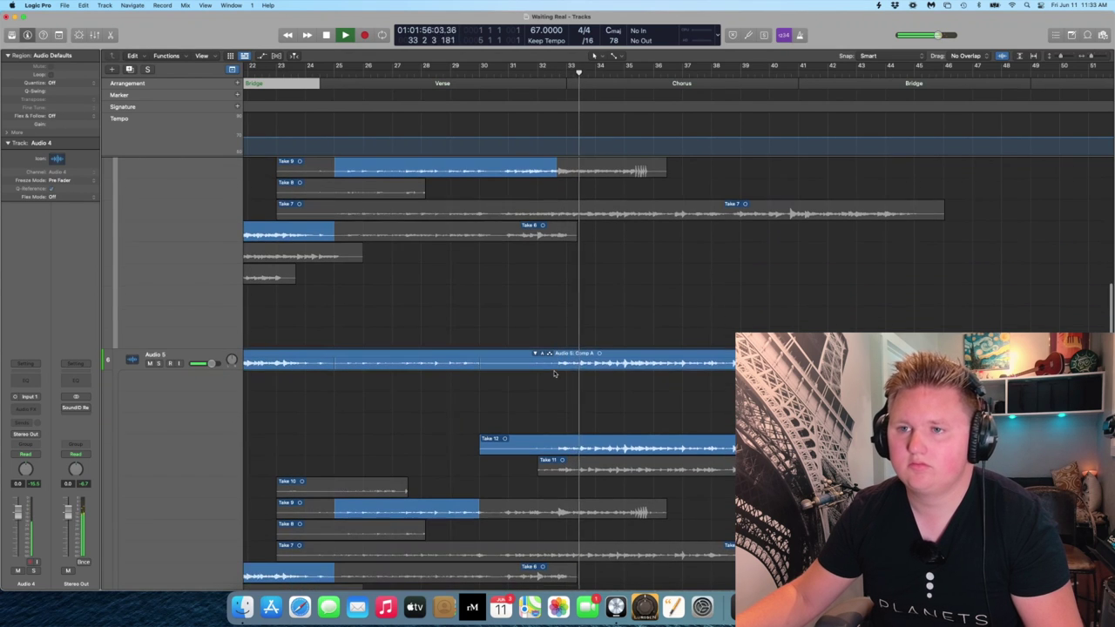
drag(479, 513, 555, 516)
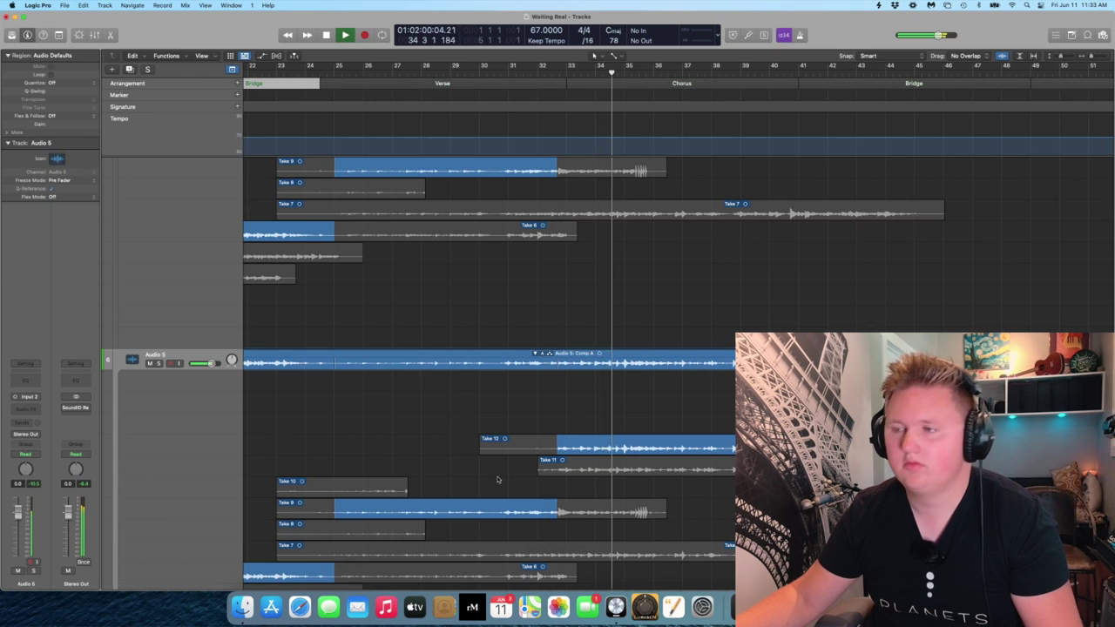
scroll(496, 470, up, 2)
scroll(495, 461, right, 2)
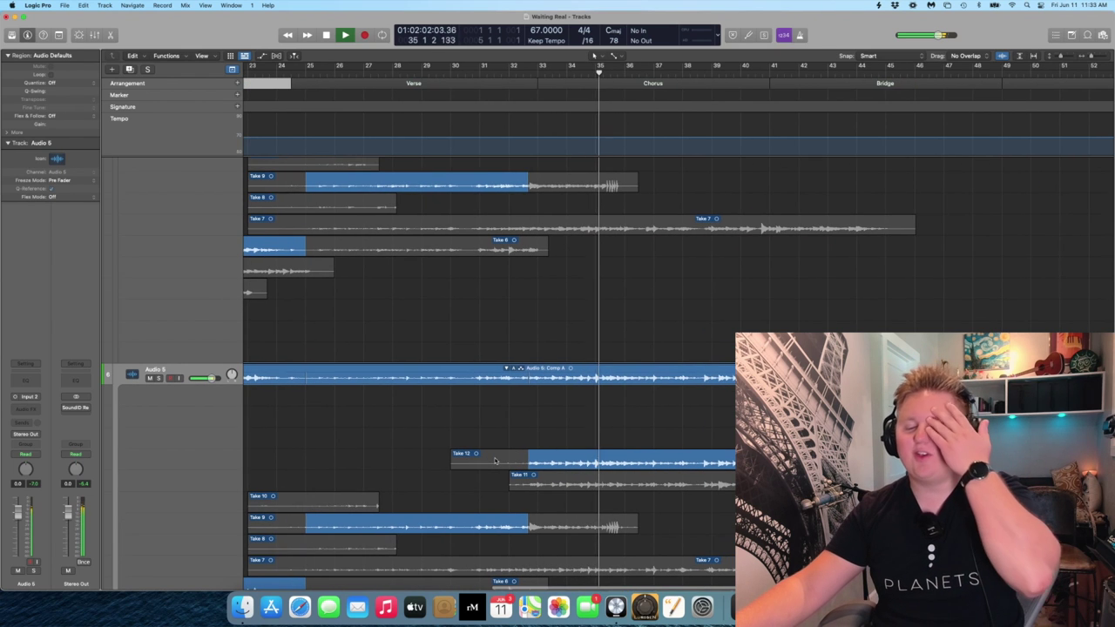
key(space)
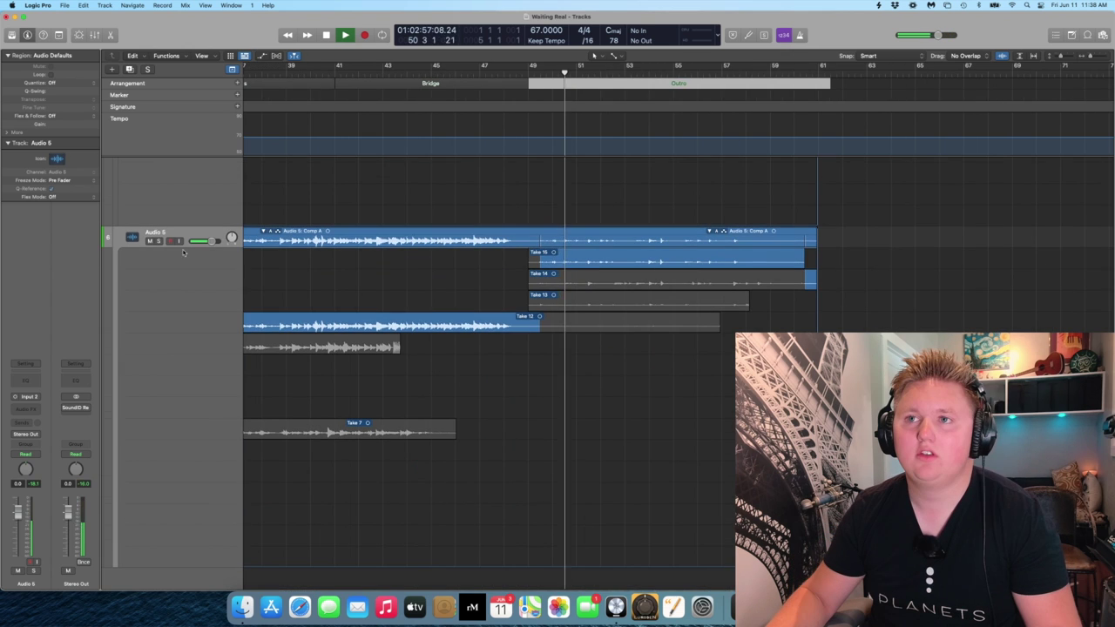
Step: Briefly solo Audio 5 to check the outro, and collapse the Audio 4 and Audio 5 take folders
click(157, 242)
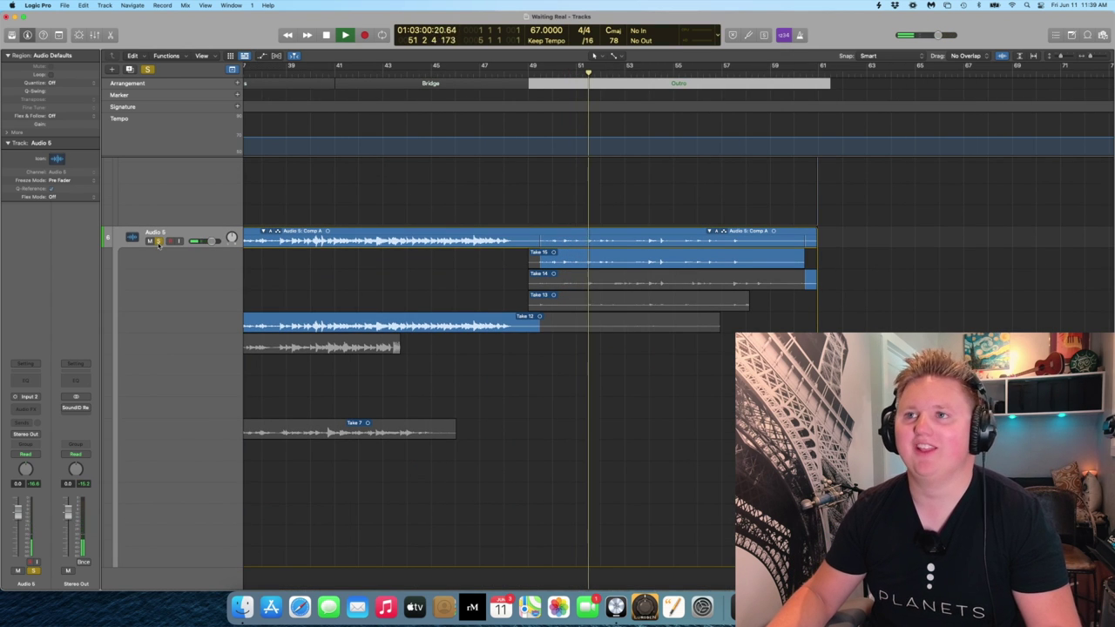
click(157, 242)
key(z)
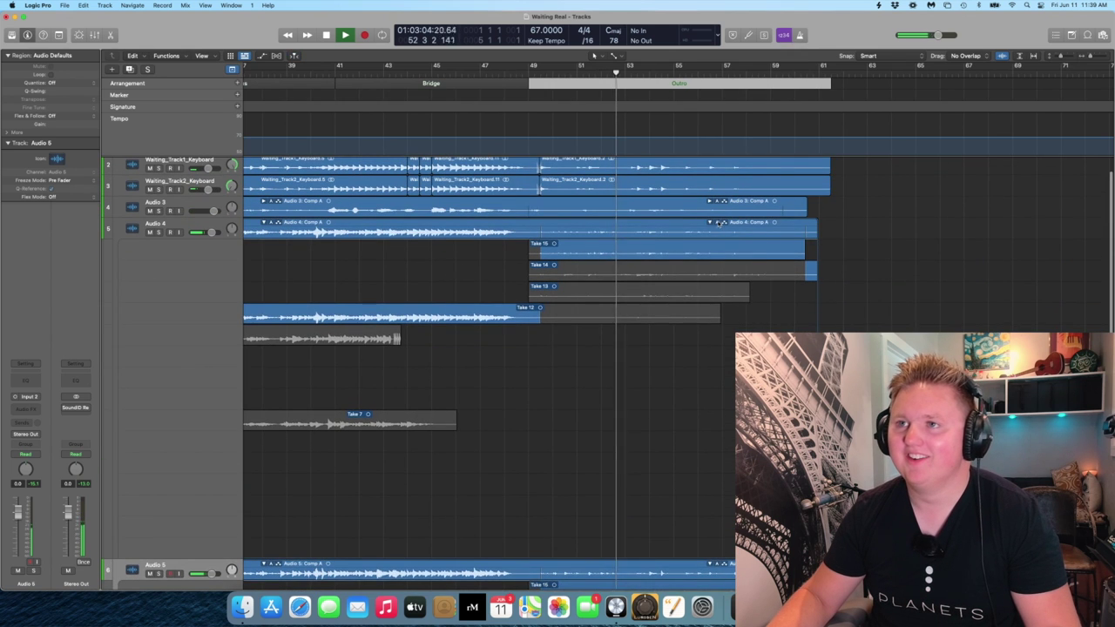
click(710, 244)
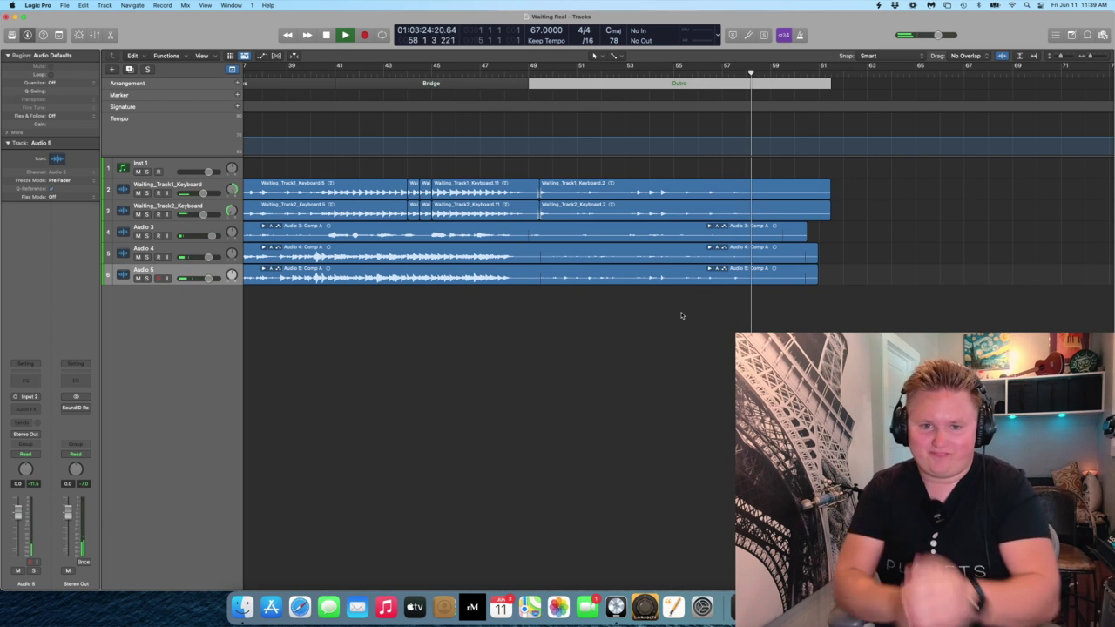
key(space)
Step: Open the recent project Neverland Real in place of Waiting Real
click(63, 6)
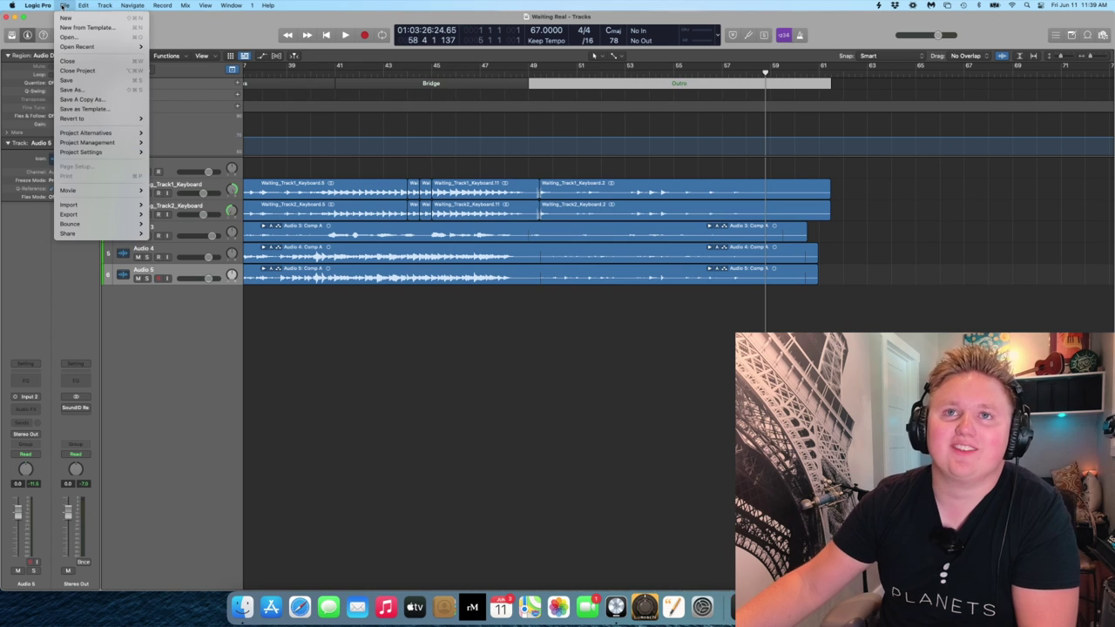
mouse_move(82, 47)
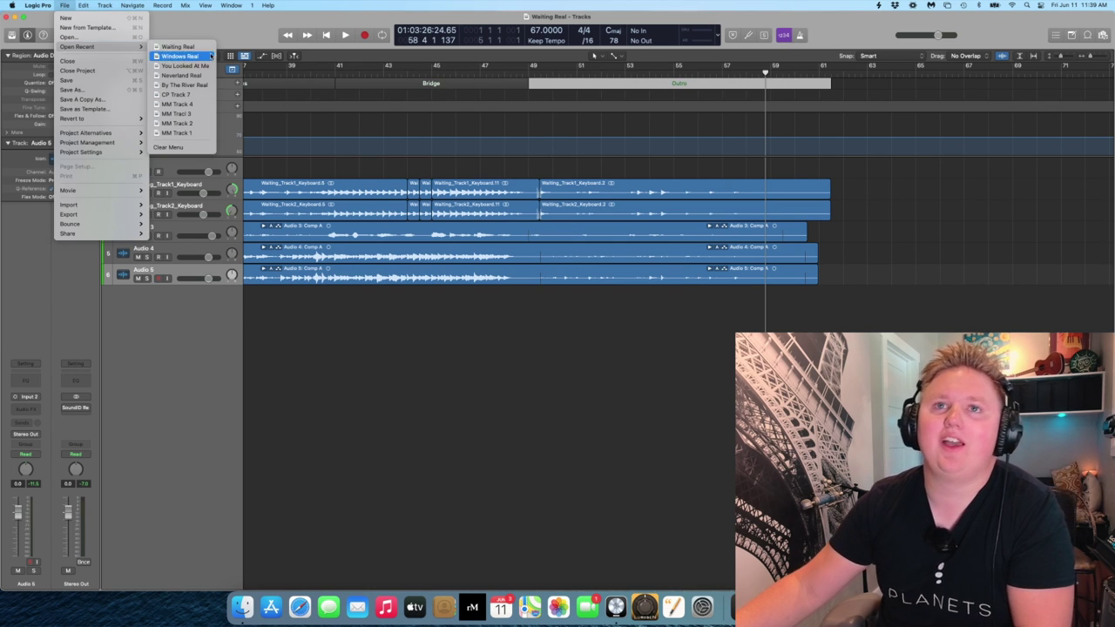
click(182, 75)
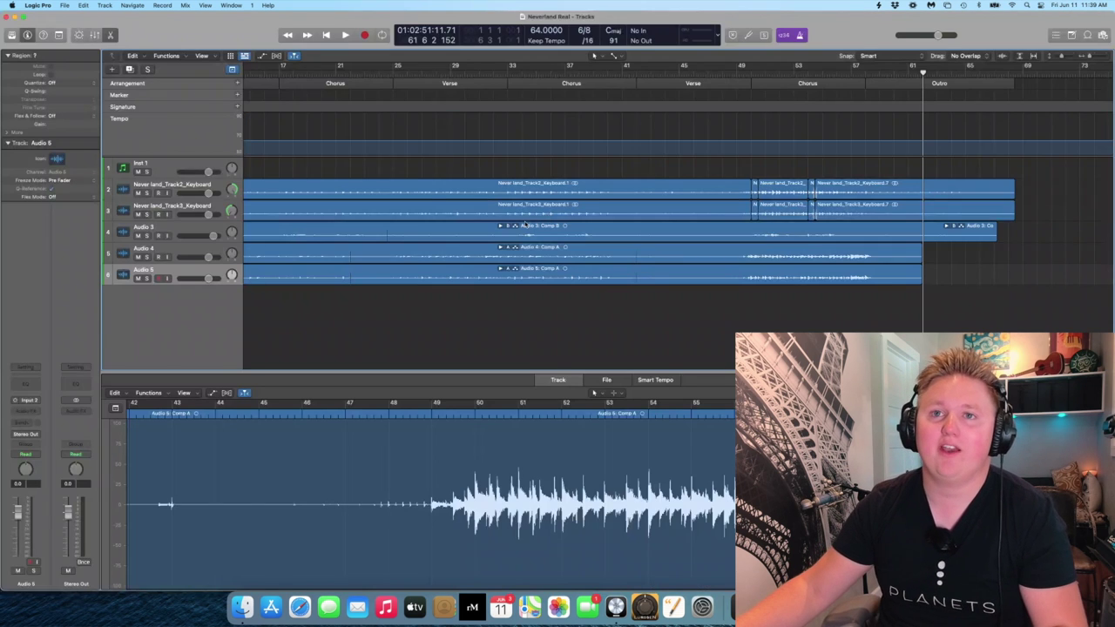
scroll(524, 225, left, 5)
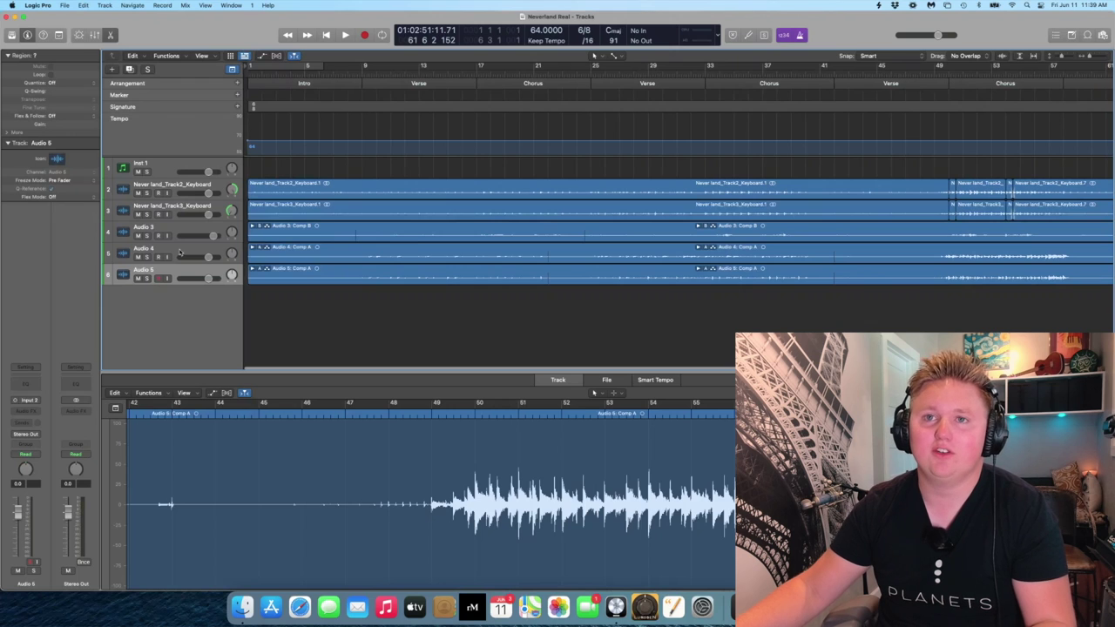
Step: Play from about bar 9 to identify the guitars, and rename Audio 4 as Guitar Pickup and Audio 5 as Guitar Mic
click(154, 250)
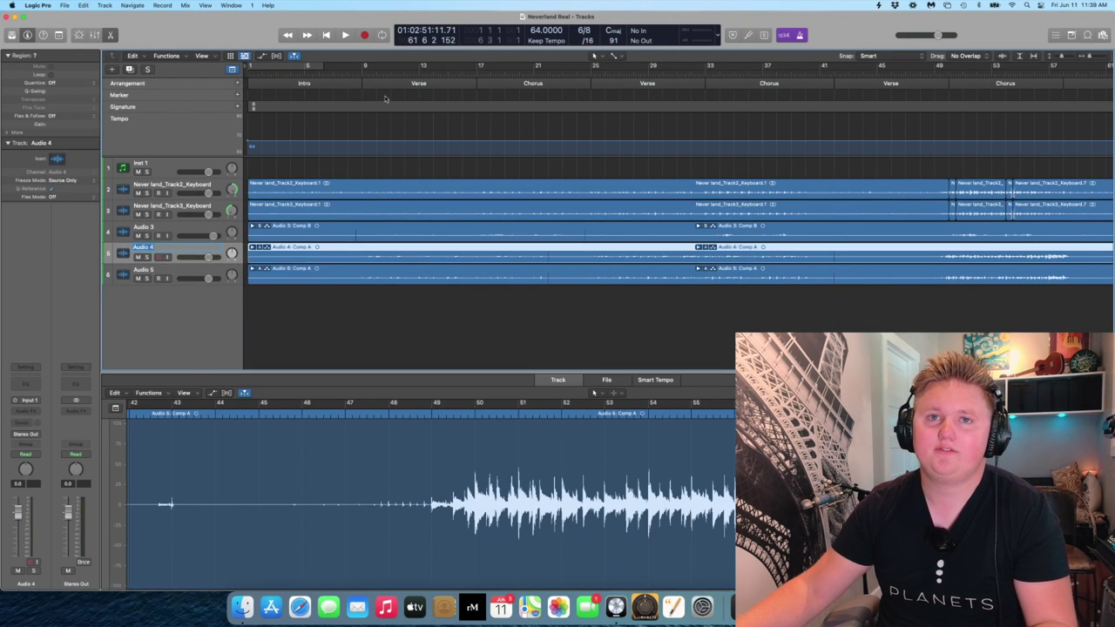
click(367, 70)
key(space)
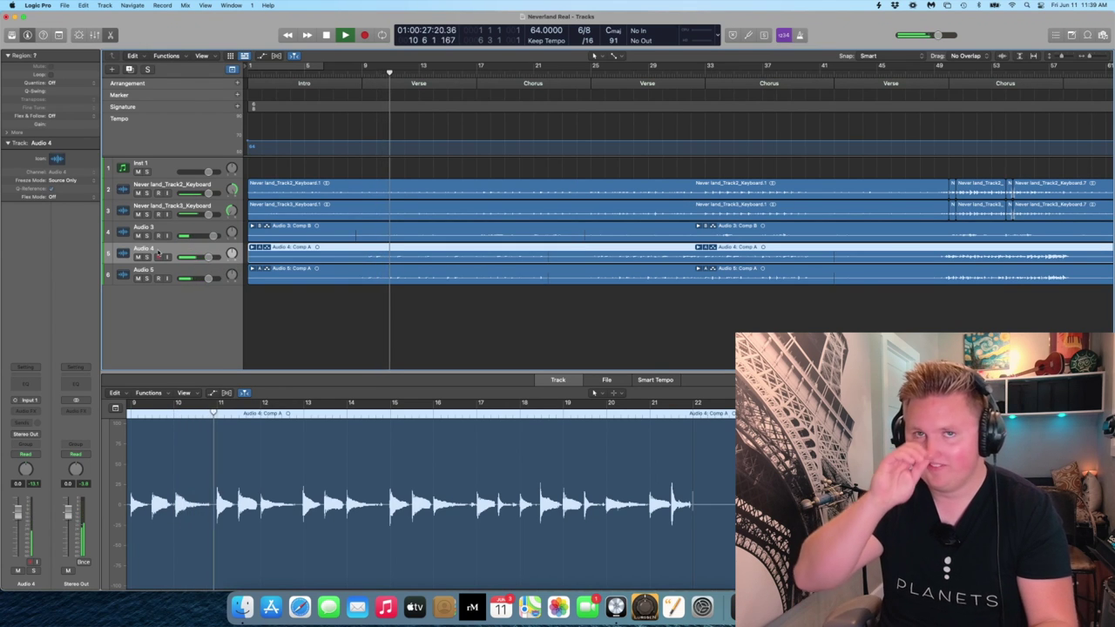
double_click(181, 248)
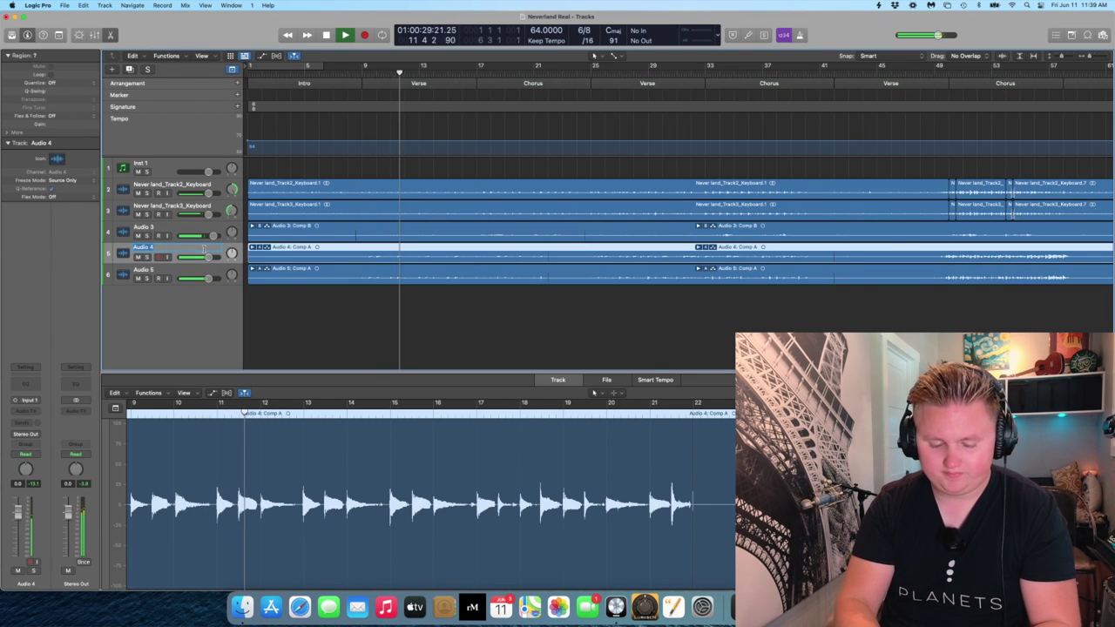
text(Guitar Mic)
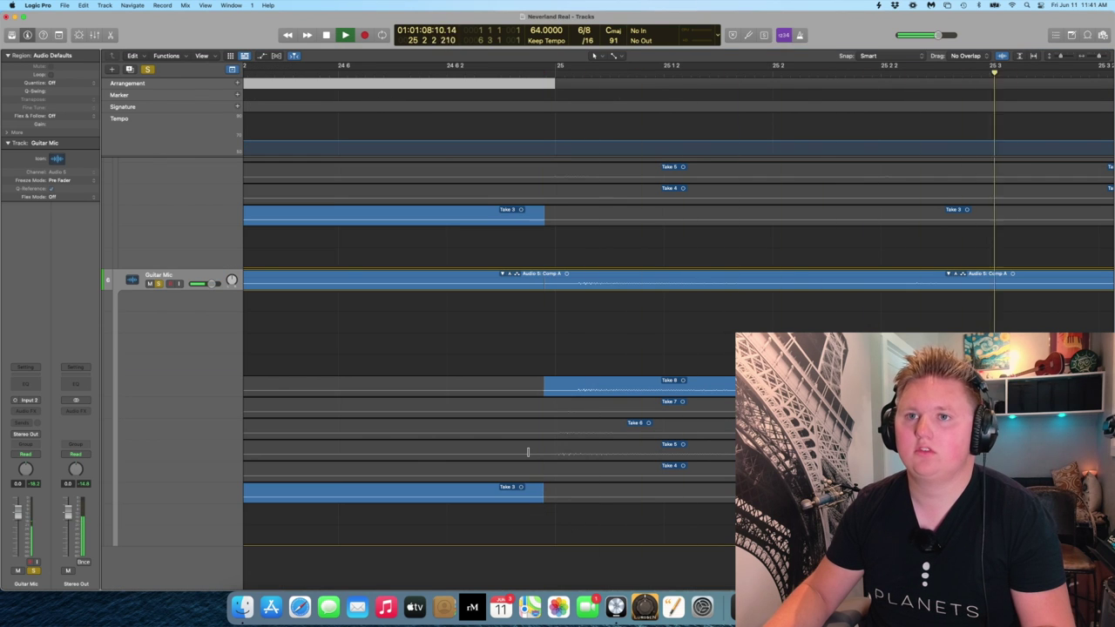
Step: Examine the Guitar Pickup and Guitar Mic take comps from about bar 21 through the outro during playback
scroll(527, 451, down, 6)
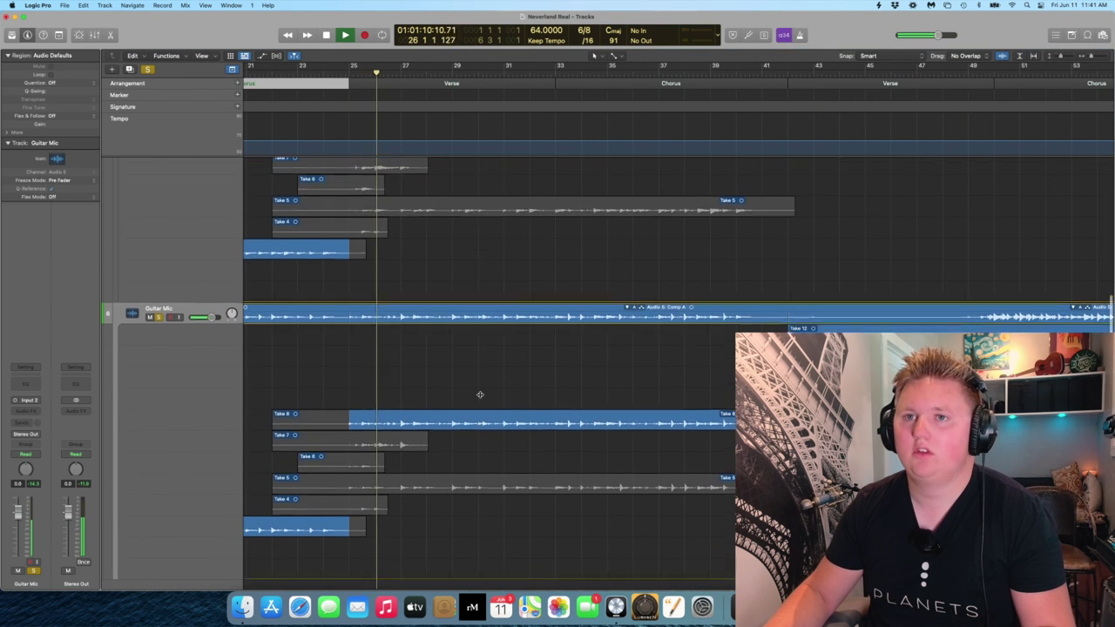
scroll(479, 395, up, 1)
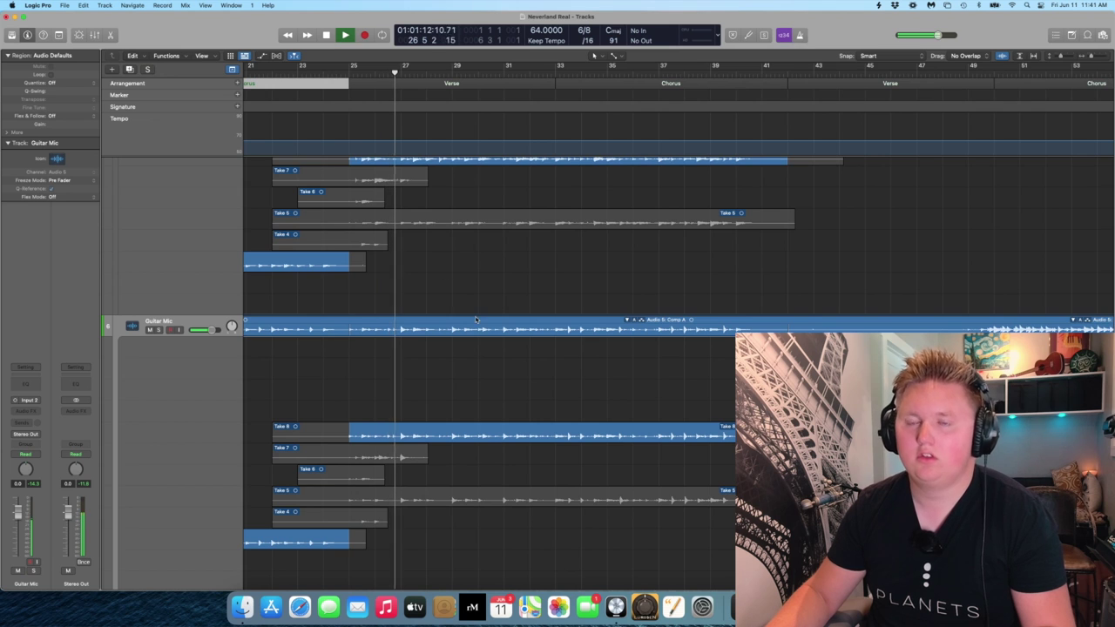
scroll(476, 319, up, 2)
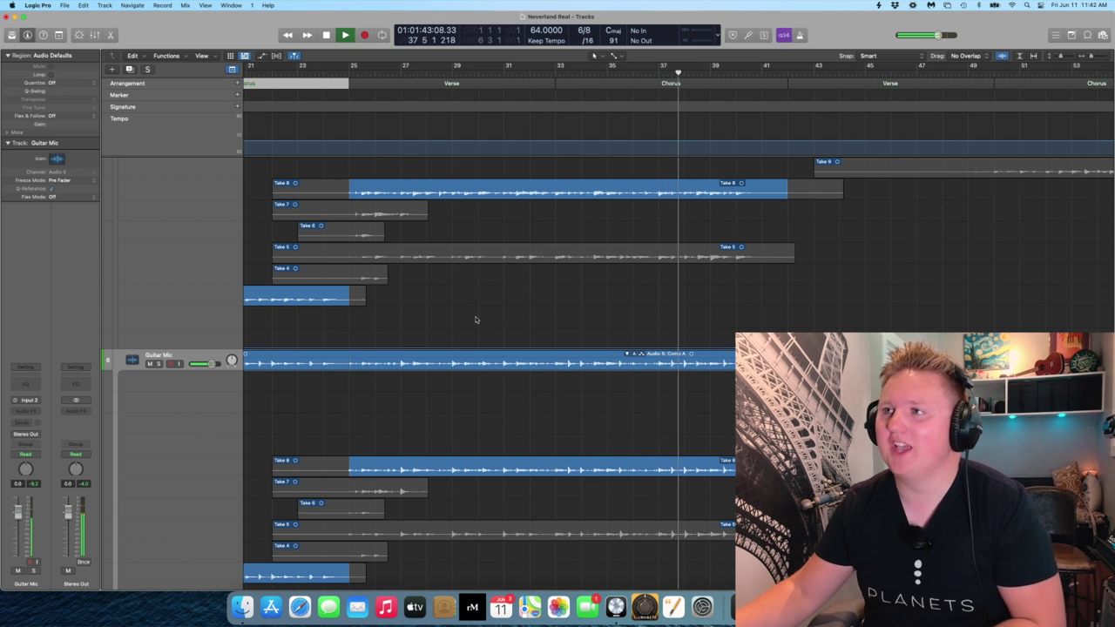
scroll(732, 338, right, 6)
scroll(732, 338, up, 2)
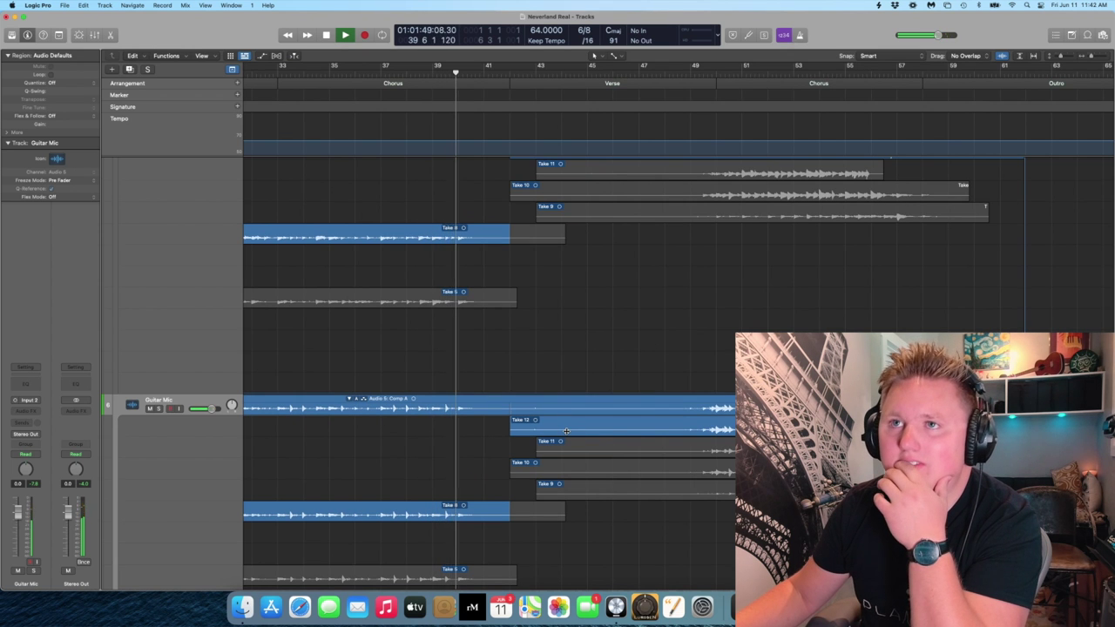
scroll(531, 370, up, 2)
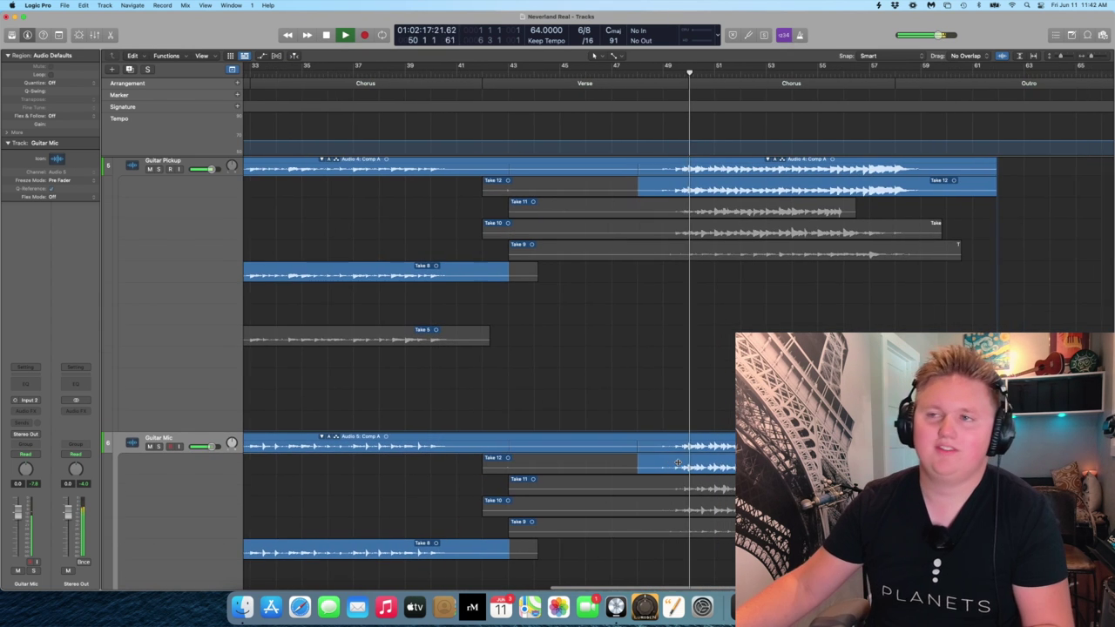
scroll(671, 431, right, 3)
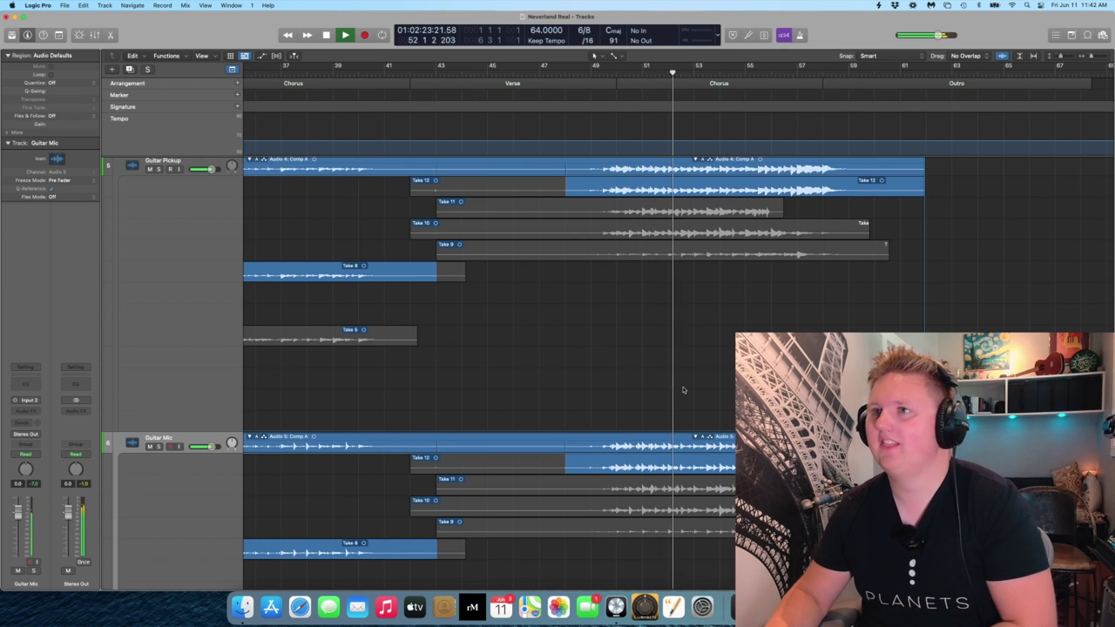
scroll(683, 389, up, 5)
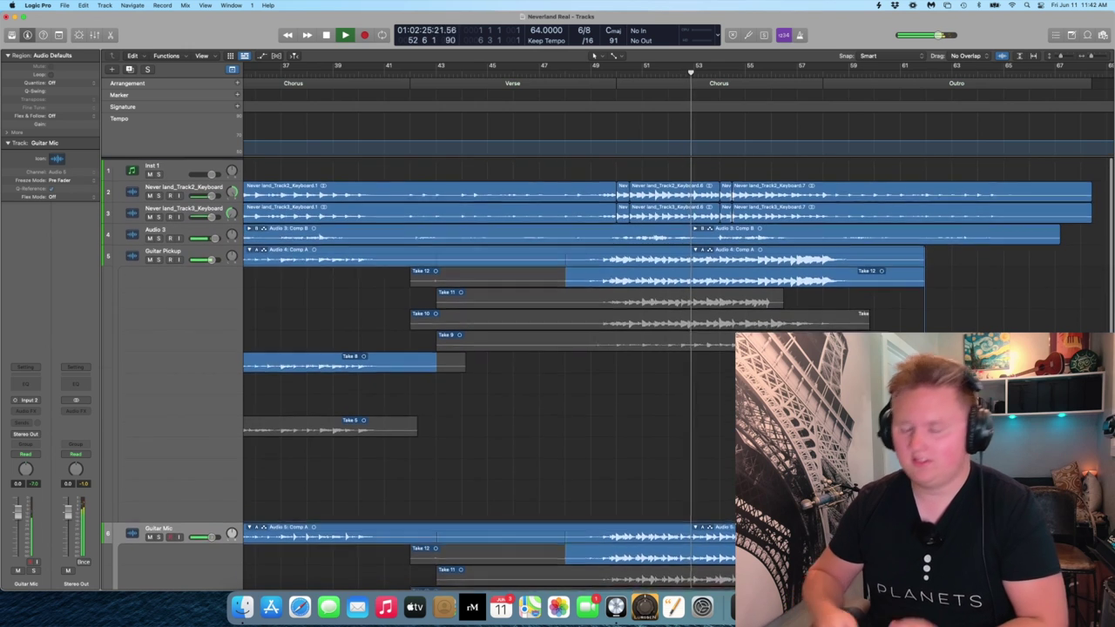
scroll(683, 389, right, 3)
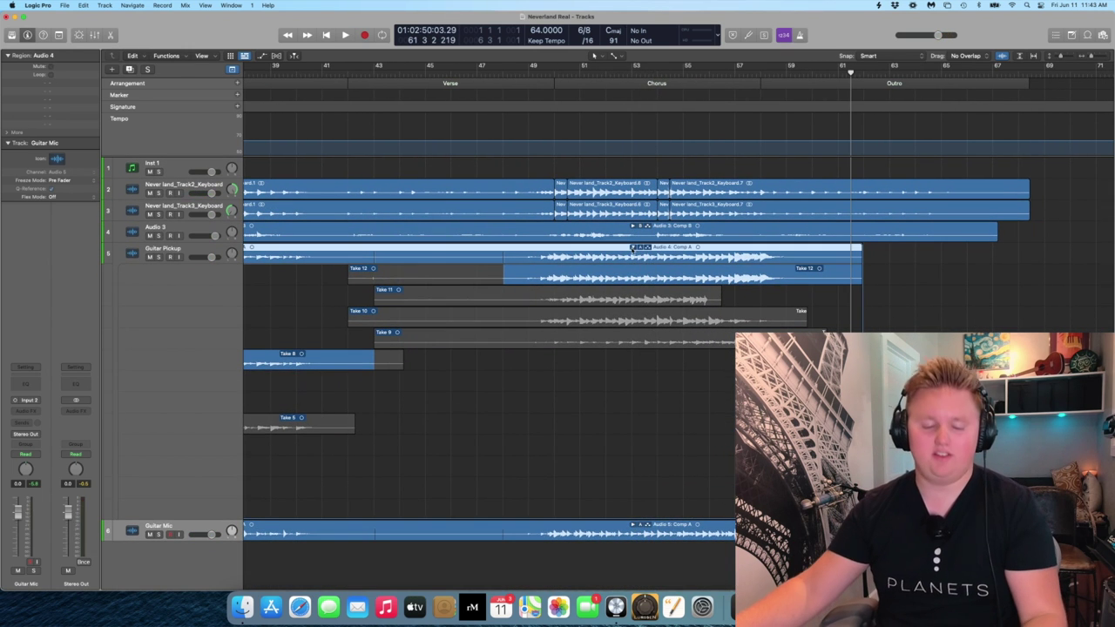
Step: Collapse the Guitar Pickup take folder in the Neverland Real project
click(634, 248)
scroll(610, 226, left, 10)
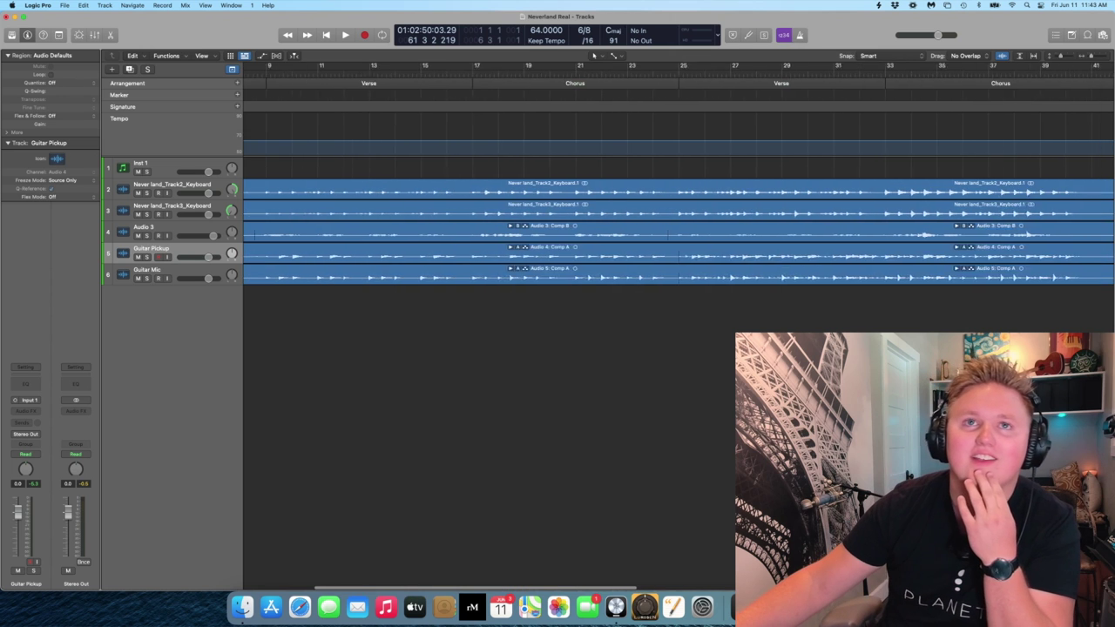
scroll(680, 227, left, 3)
Step: Open the recent project By The River Real in place of Neverland Real
click(65, 7)
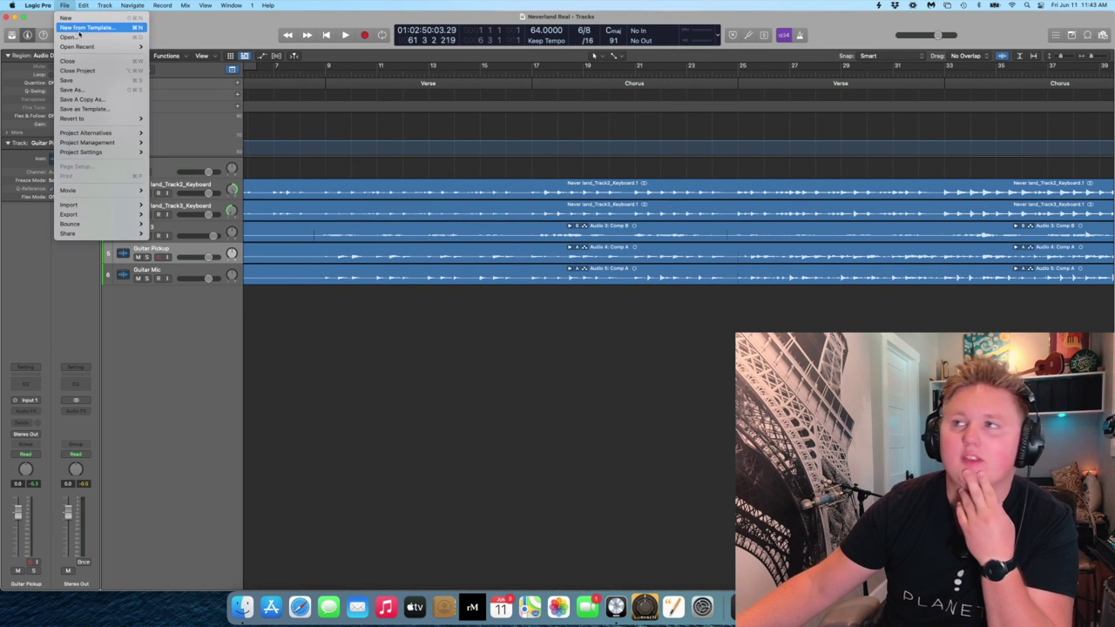
mouse_move(77, 46)
click(177, 86)
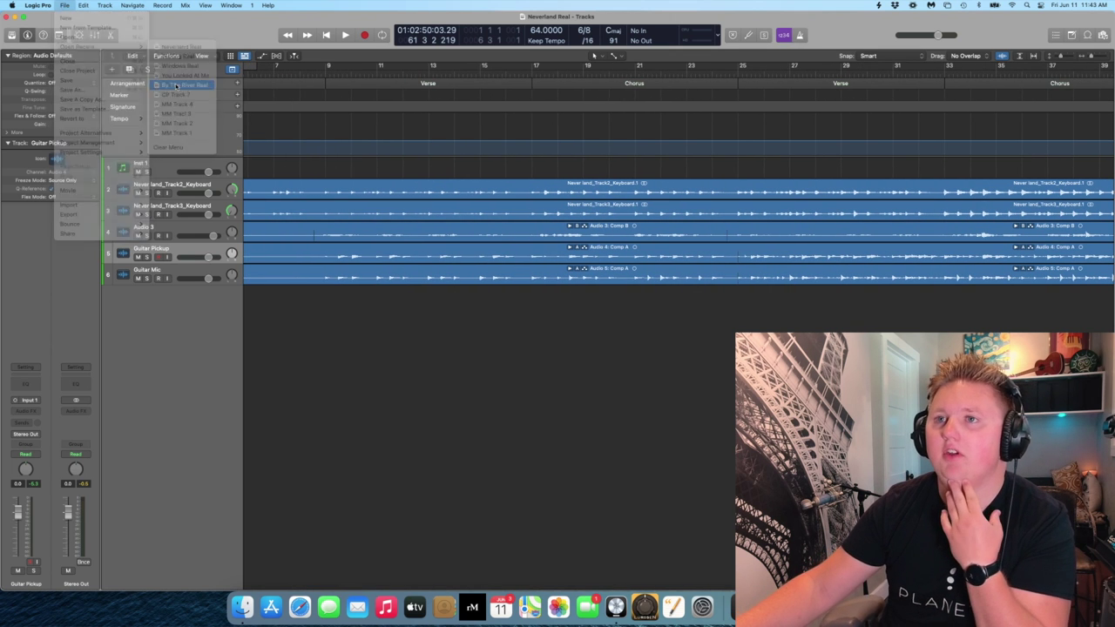
key(Return)
Step: Expand the Audio 4 and Audio 5 take folders and bypass the SoundID plug-in on the Stereo Out channel
click(253, 311)
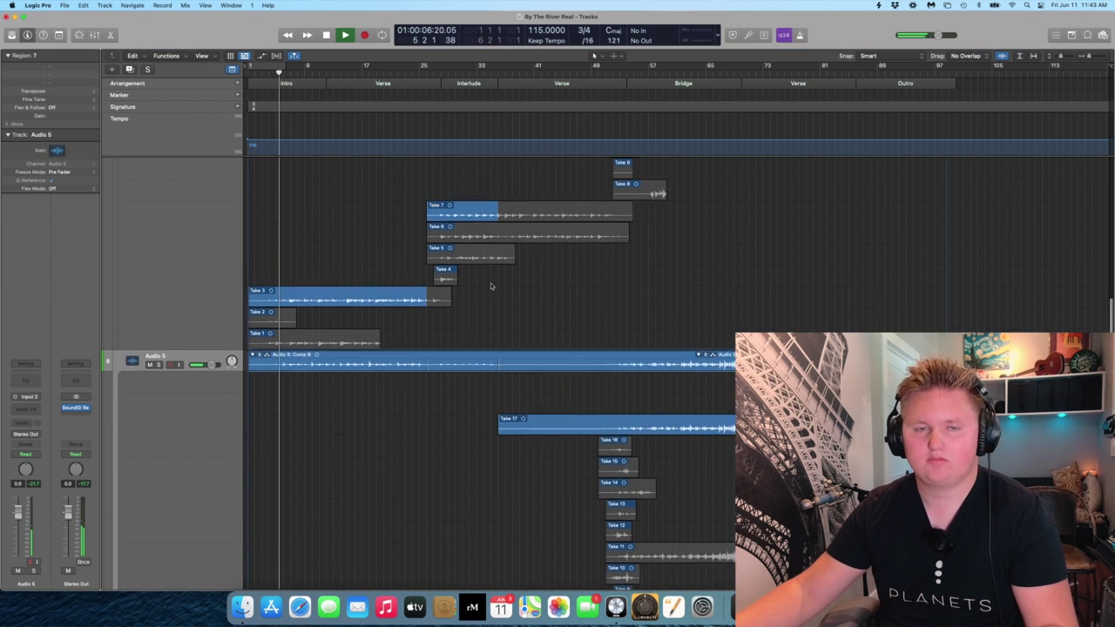
scroll(482, 281, up, 3)
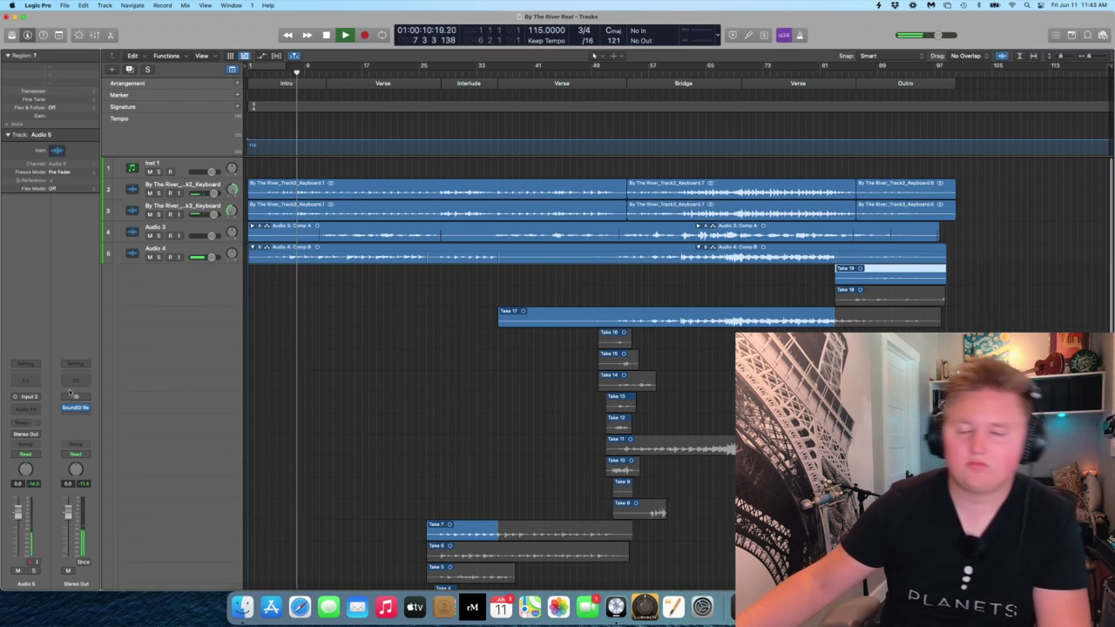
mouse_move(62, 408)
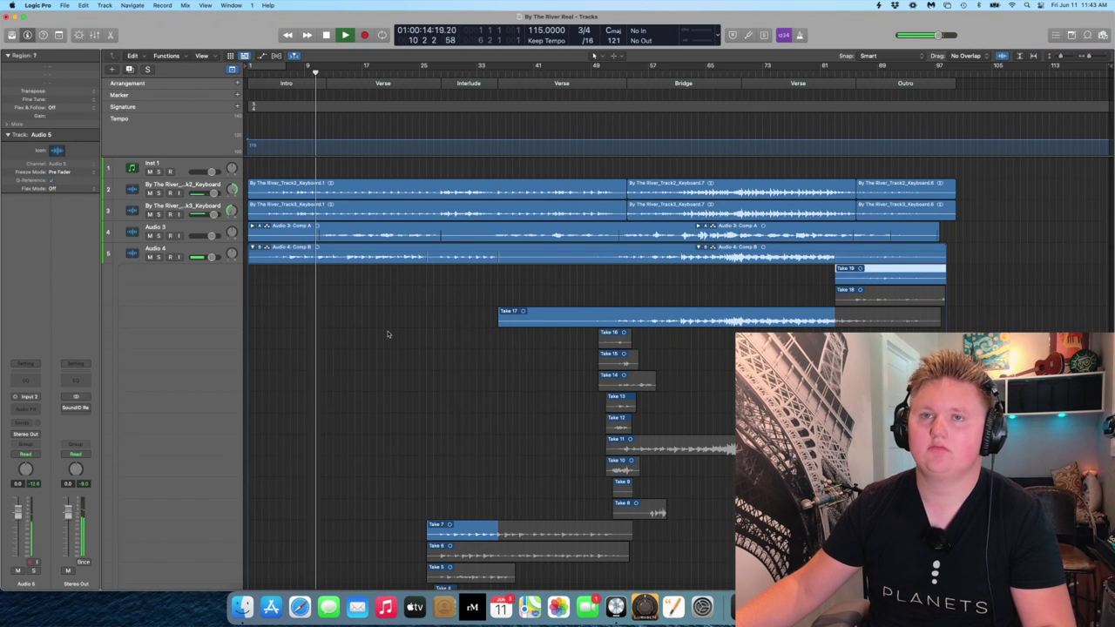
Step: Examine the Audio 4 and Audio 5 takes and their comp selections while the intro and first verse play
scroll(391, 328, down, 2)
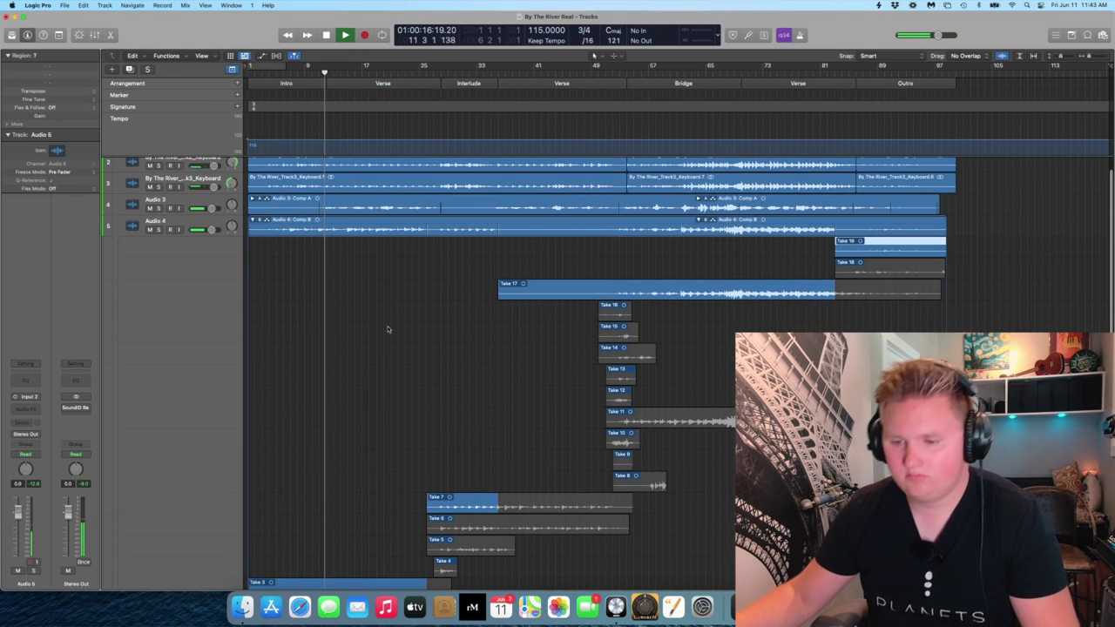
scroll(388, 329, down, 6)
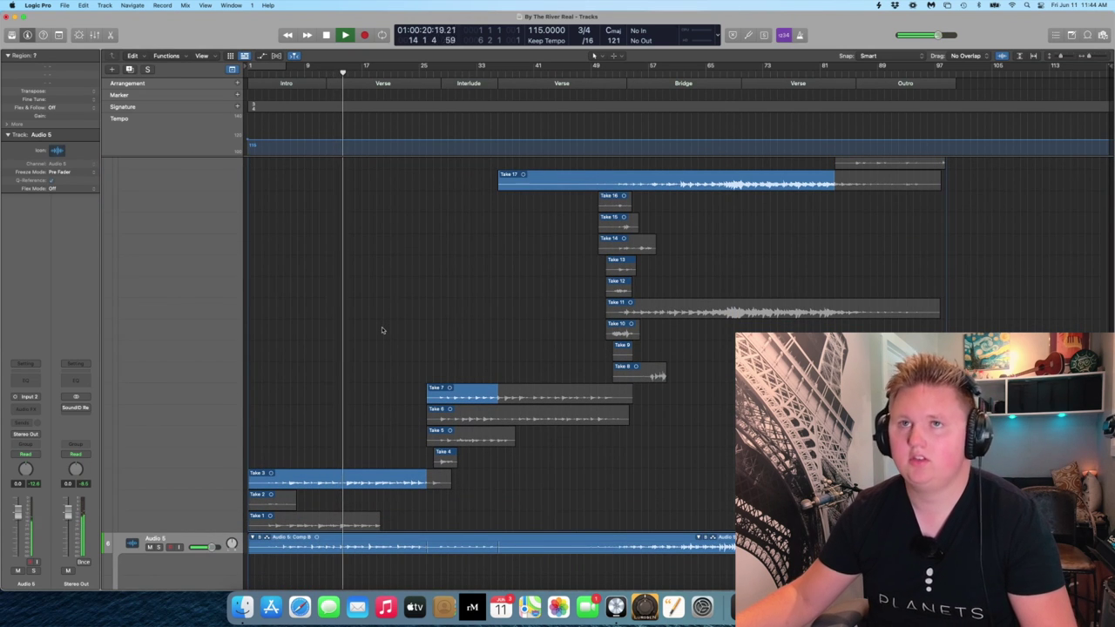
scroll(381, 329, up, 4)
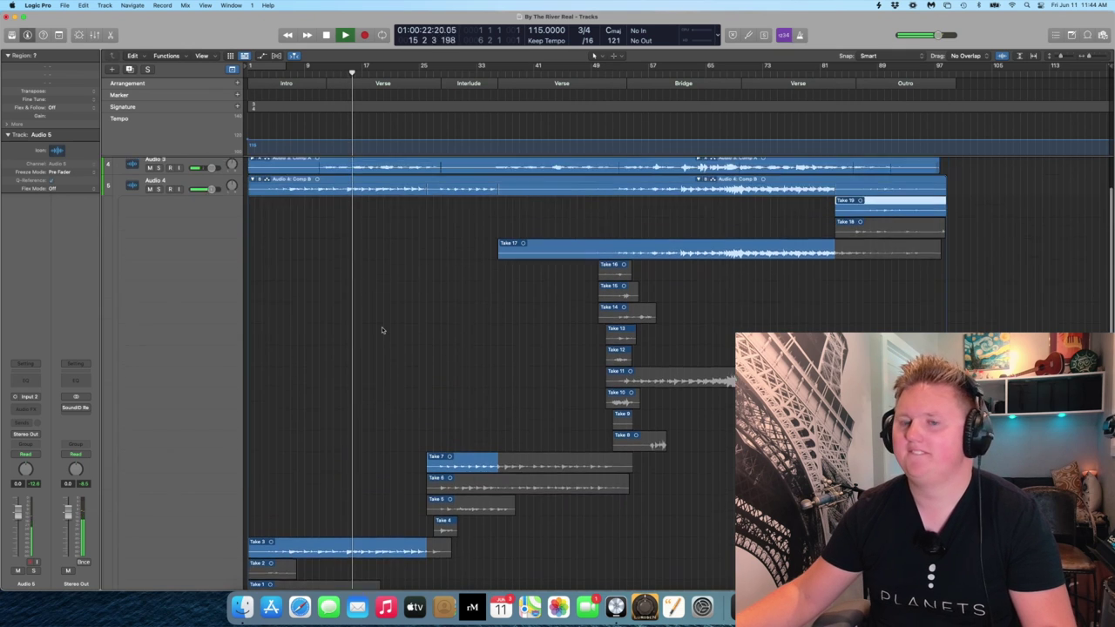
Step: Extend Take 3's comp selection to about bar 27 in the Audio 4 take folder, and move the playhead to about bar 50
scroll(382, 329, up, 2)
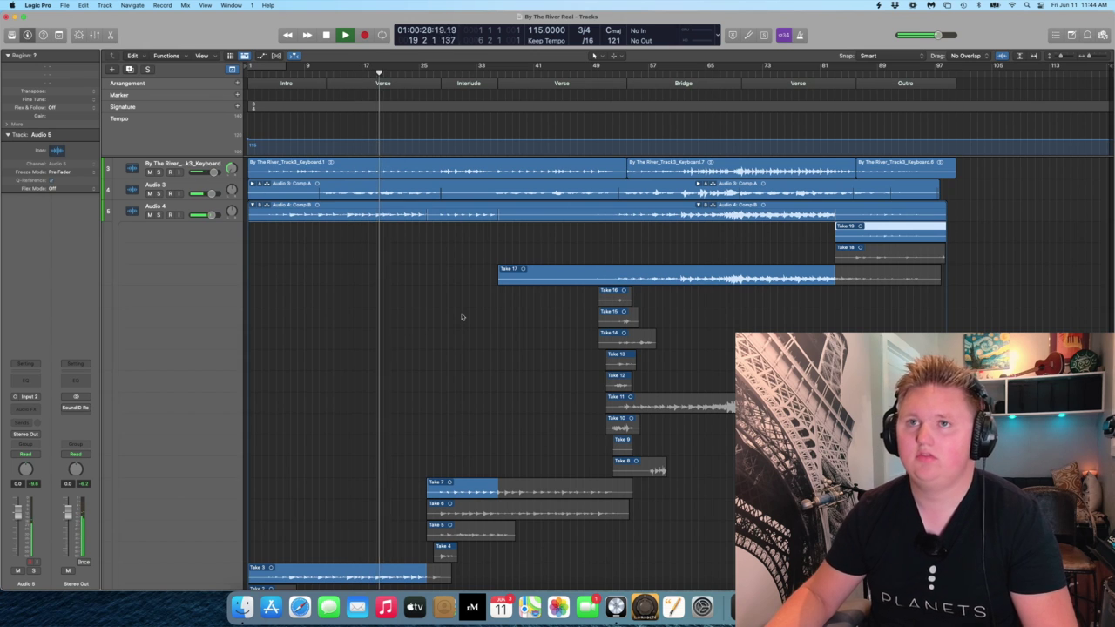
key(super+Right)
key(super+Right)
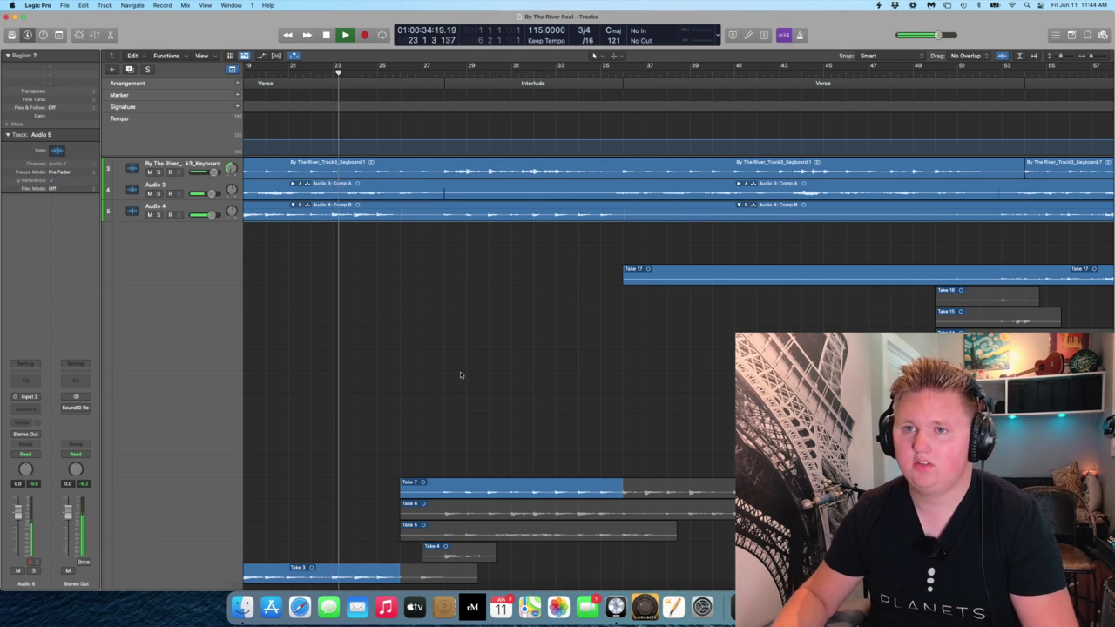
scroll(461, 375, down, 2)
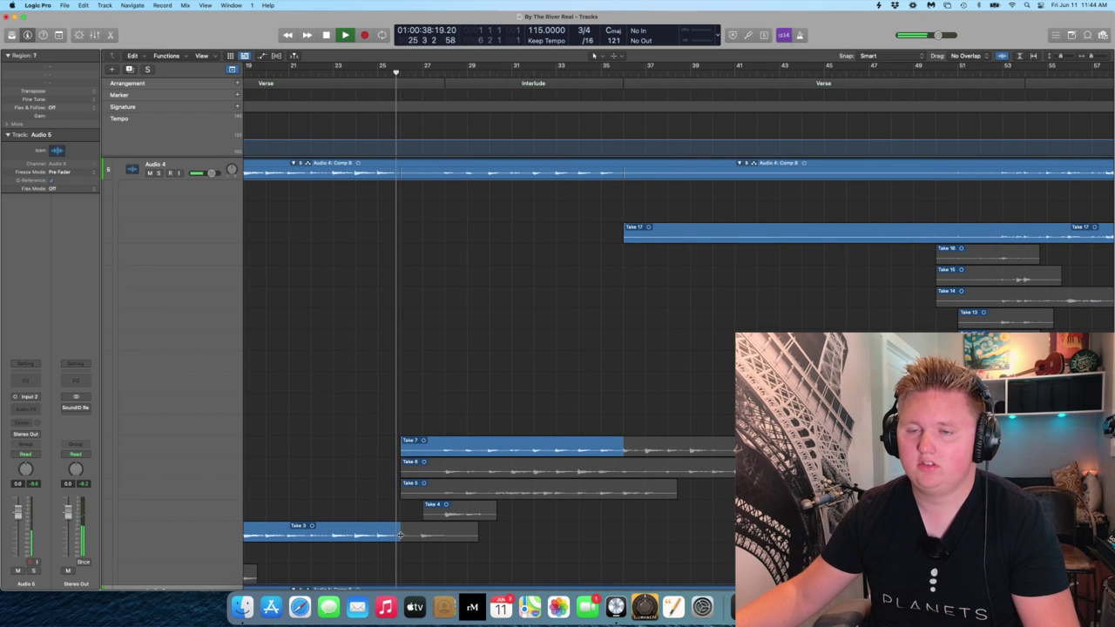
drag(401, 535, 437, 541)
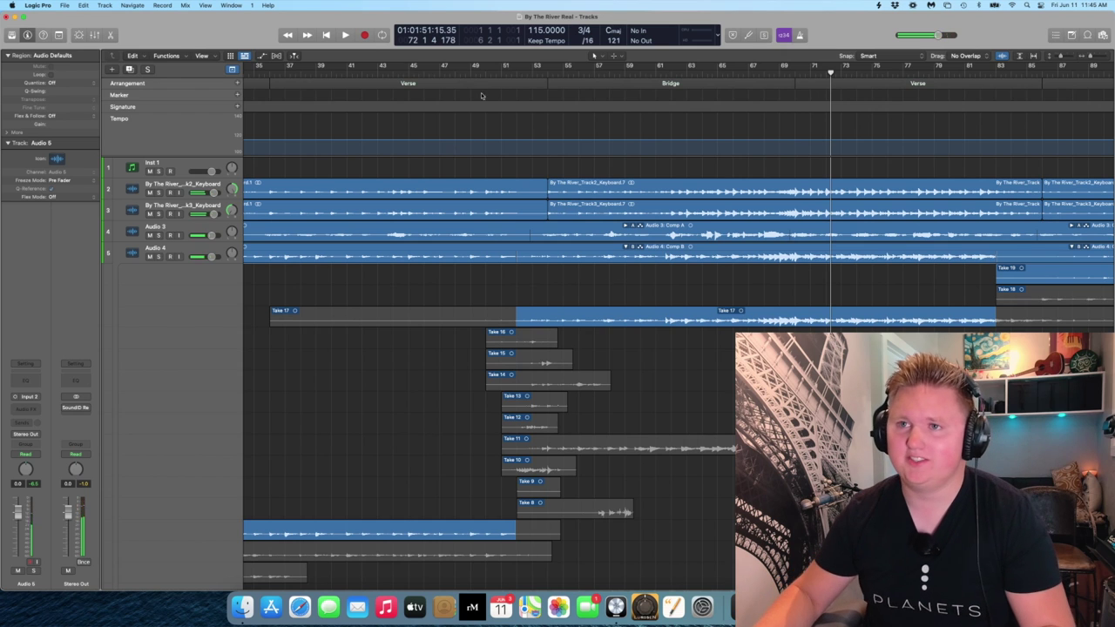
click(499, 71)
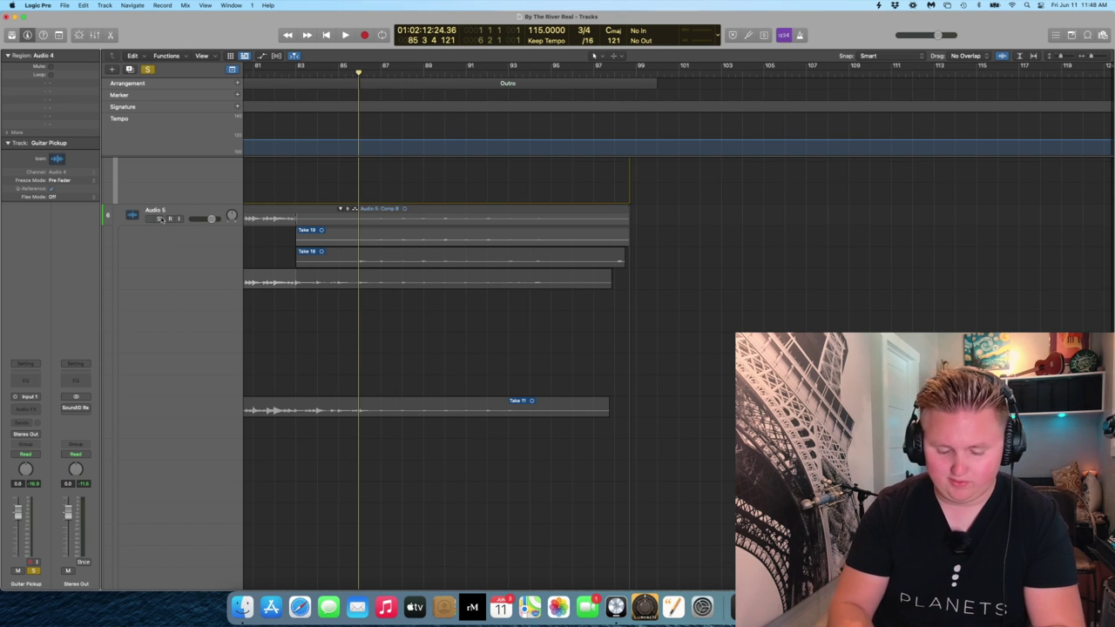
Step: Solo the Audio 5 guitar mic track and play its comp briefly at the start of the outro
click(160, 220)
key(space)
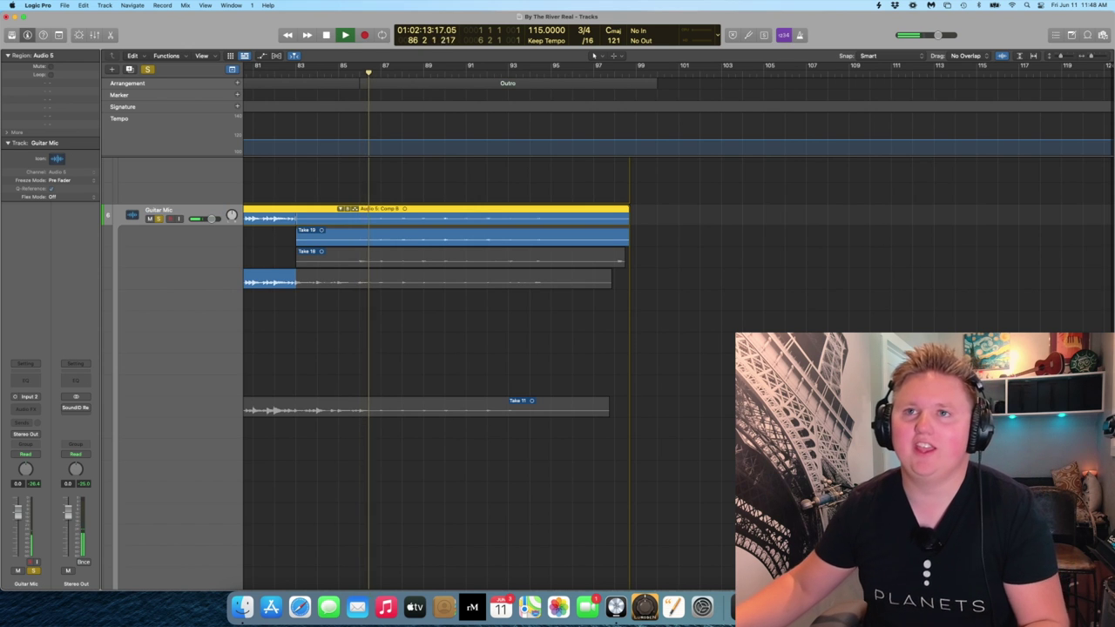
key(space)
scroll(436, 348, down, 1)
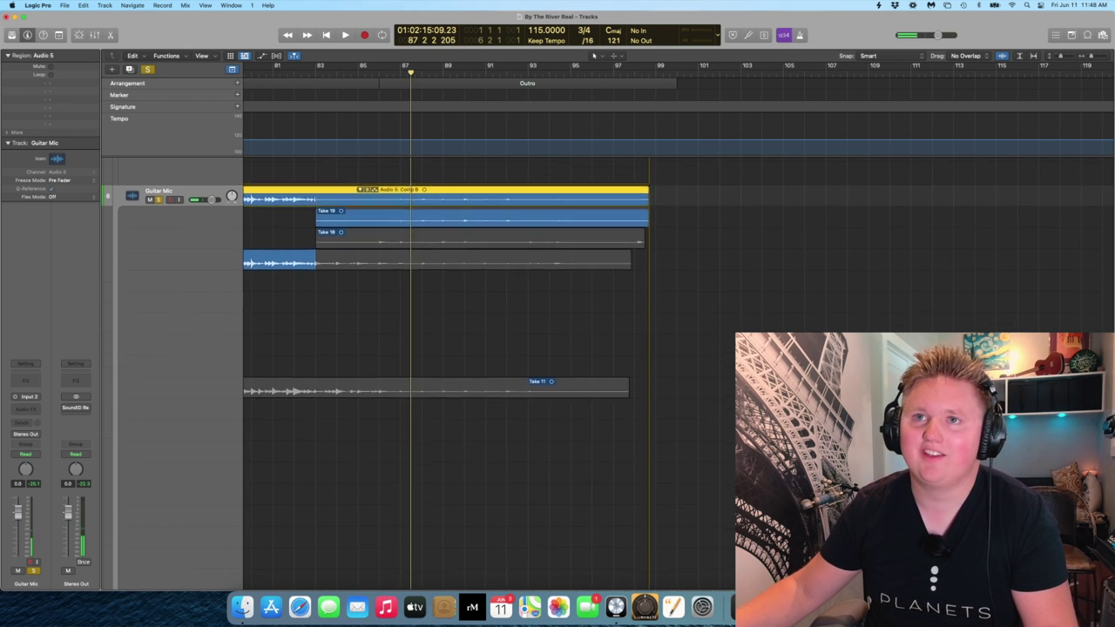